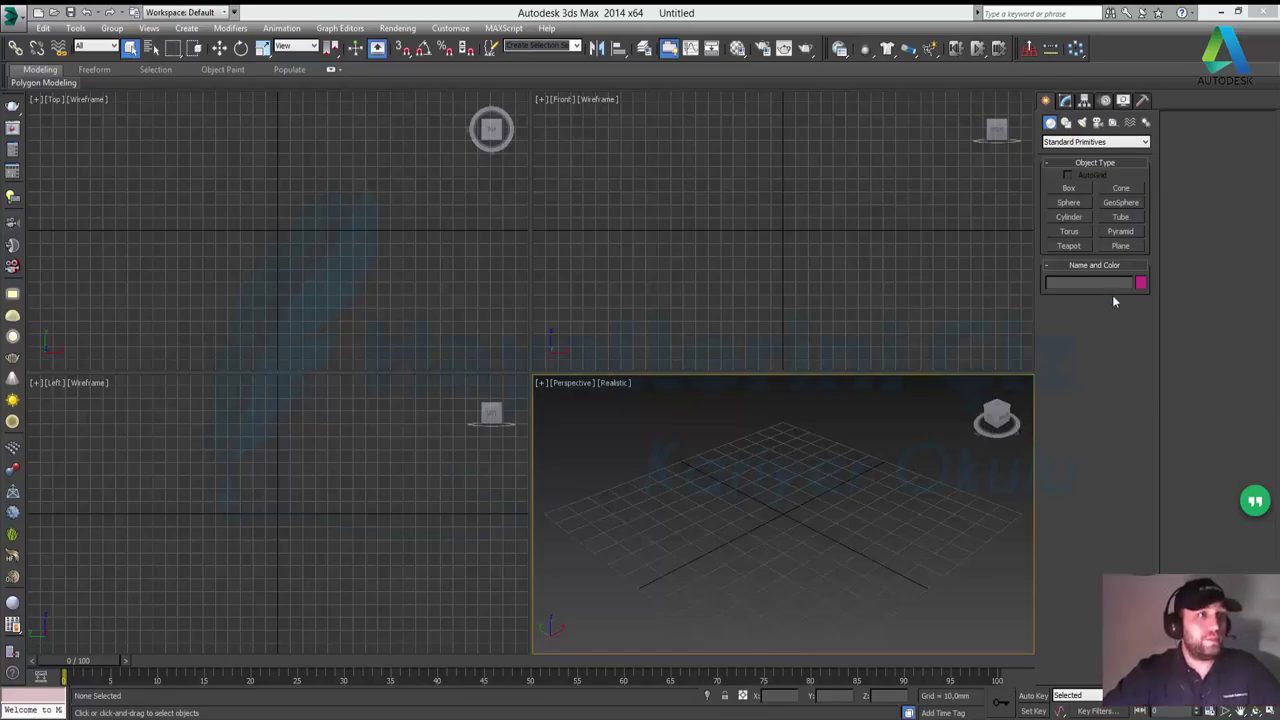
# Step: Create a box about 75 × 77 mm at the base and 70 mm tall in the Top viewport
pyautogui.click(1069, 189)
pyautogui.click(1069, 189)
pyautogui.moveTo(237, 181); pyautogui.dragTo(333, 277)
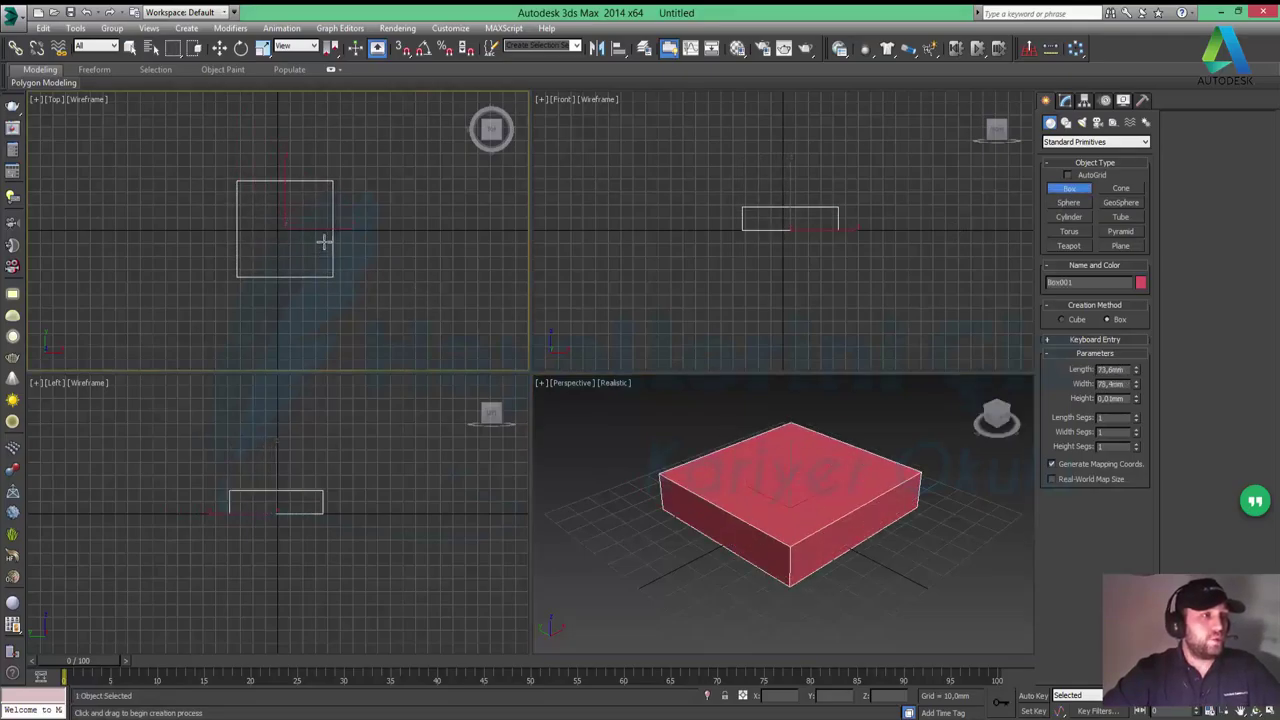
pyautogui.click(317, 186)
pyautogui.moveTo(743, 457); pyautogui.dragTo(790, 534, button='middle')
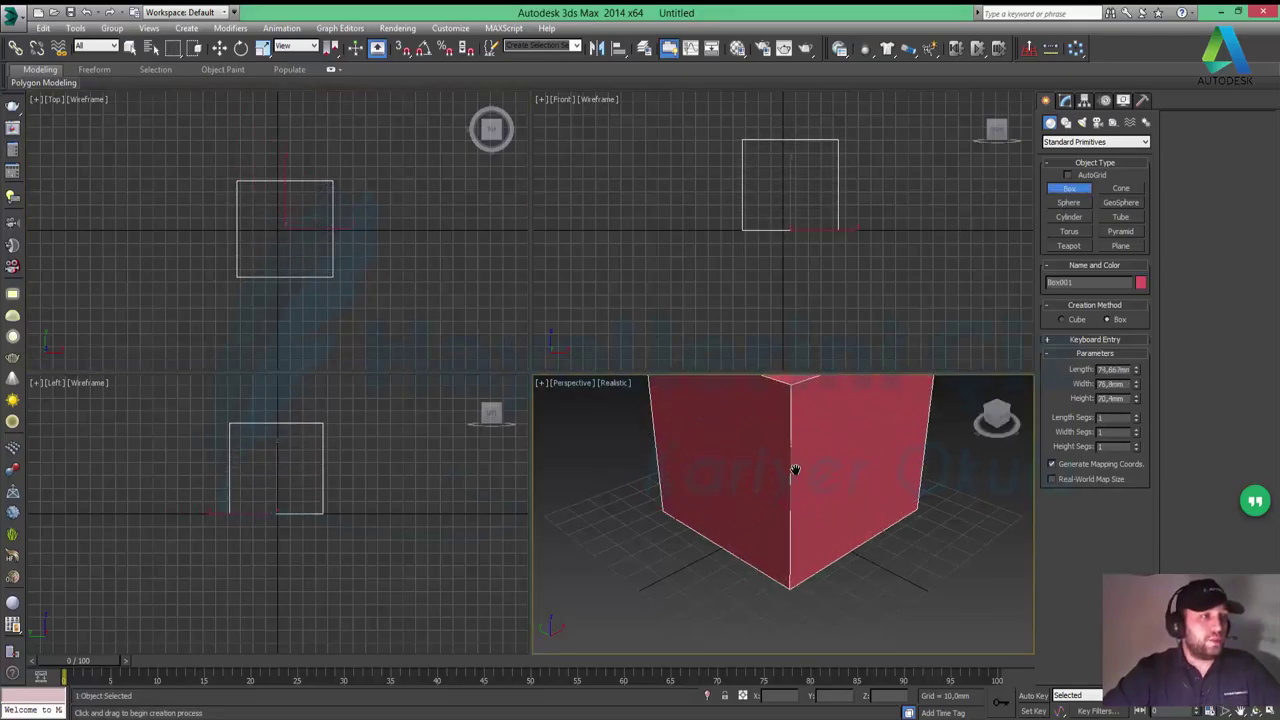
# Step: Maximize the Perspective viewport, zoom out to fit the whole box, and switch to Select and Move
pyautogui.click(1267, 711)
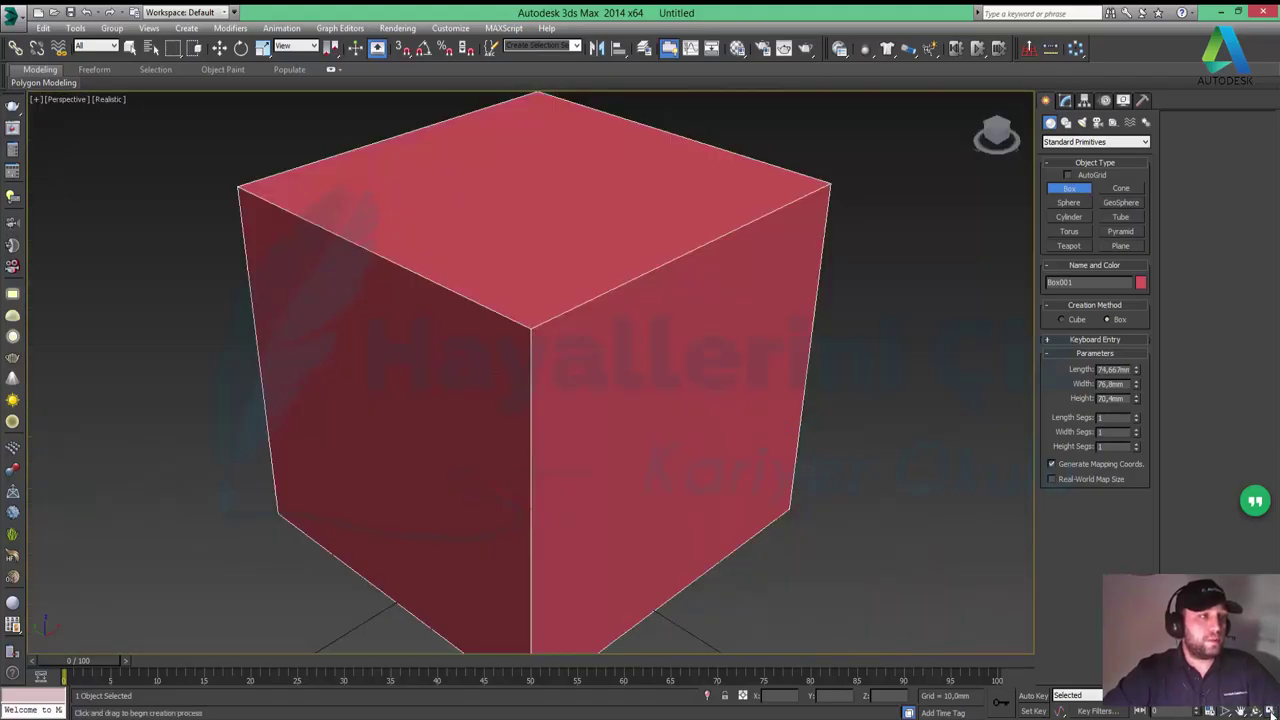
pyautogui.hotkey('alt', 'z')
pyautogui.moveTo(572, 297); pyautogui.dragTo(572, 323)
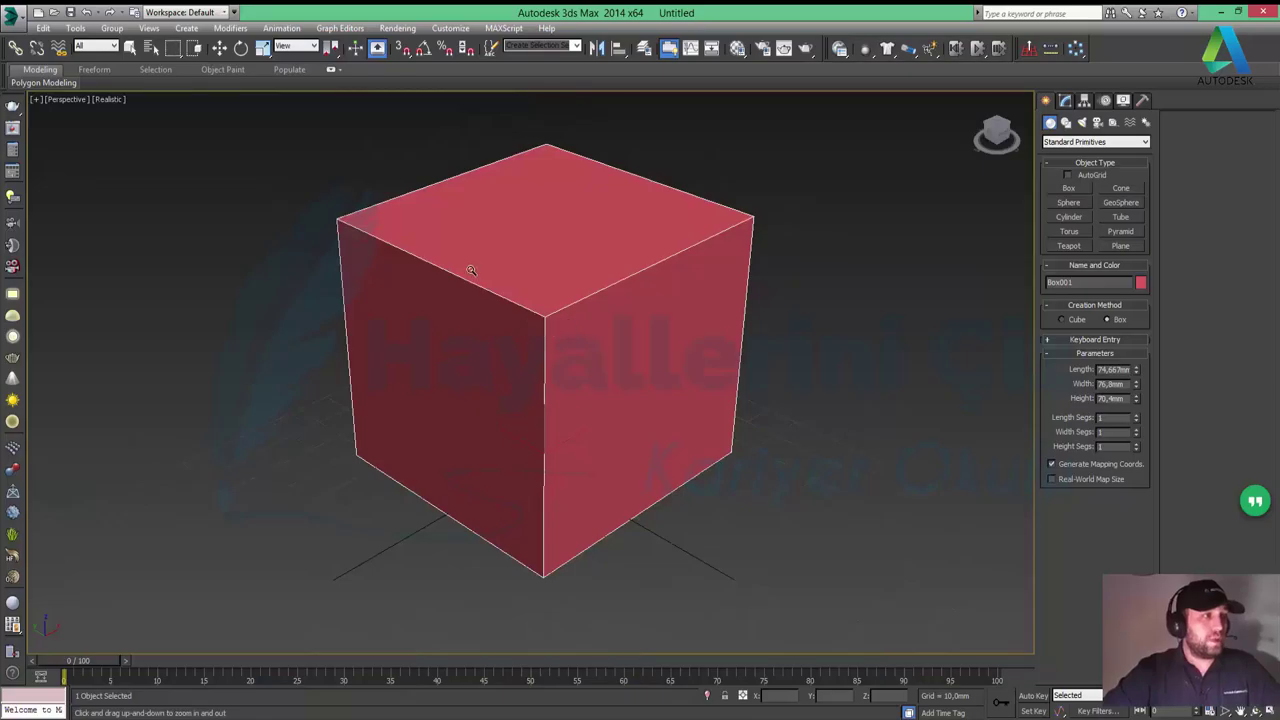
pyautogui.click(218, 50)
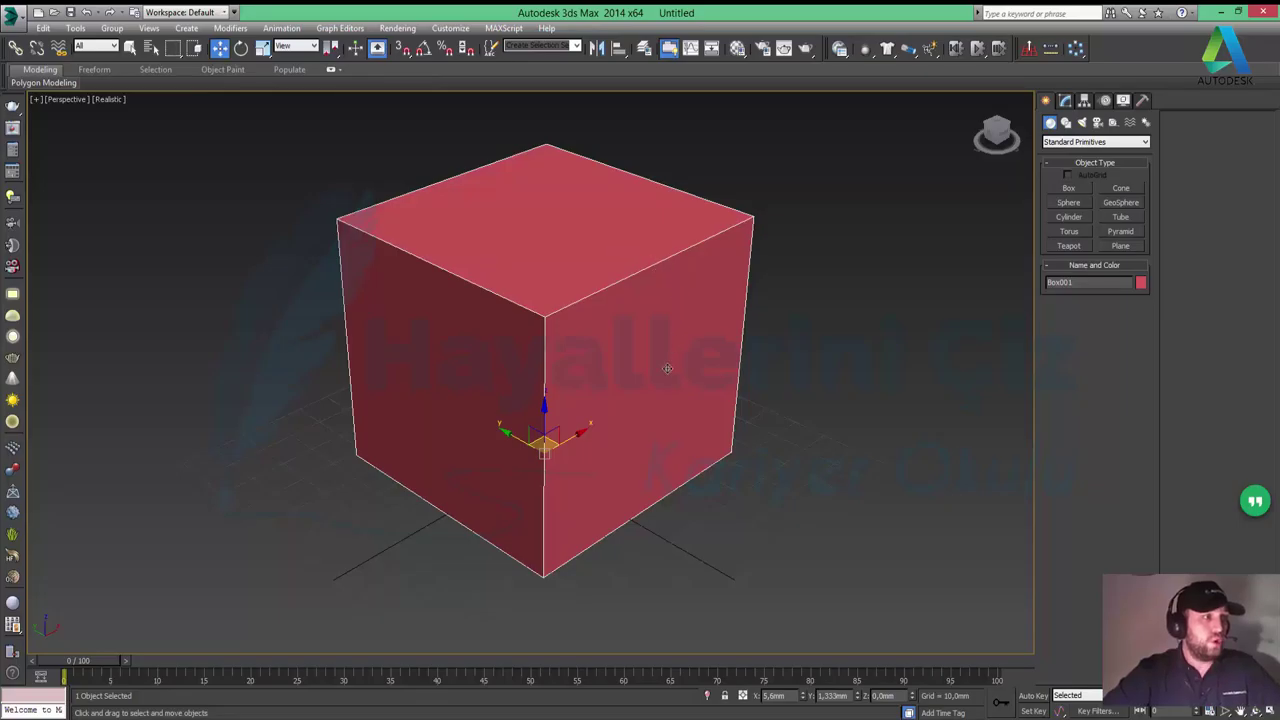
# Step: Reselect Box001 and show its parameters in the Modify panel
pyautogui.click(808, 460)
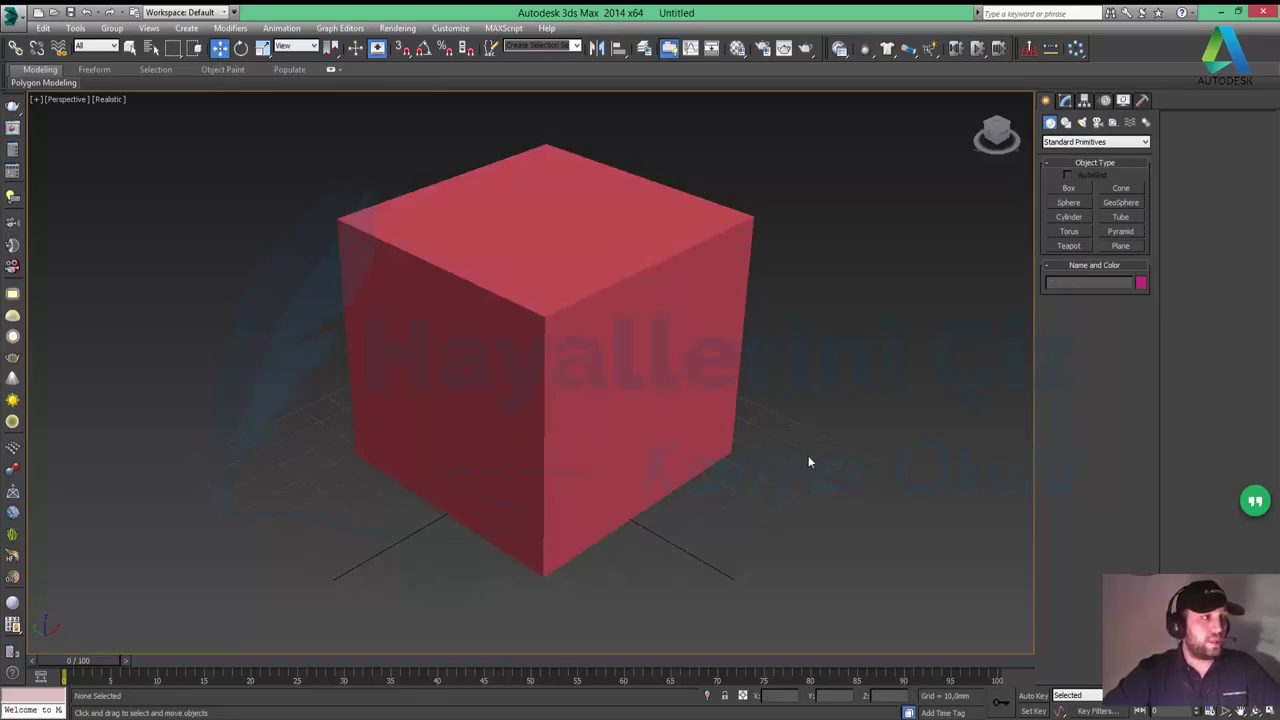
pyautogui.click(580, 329)
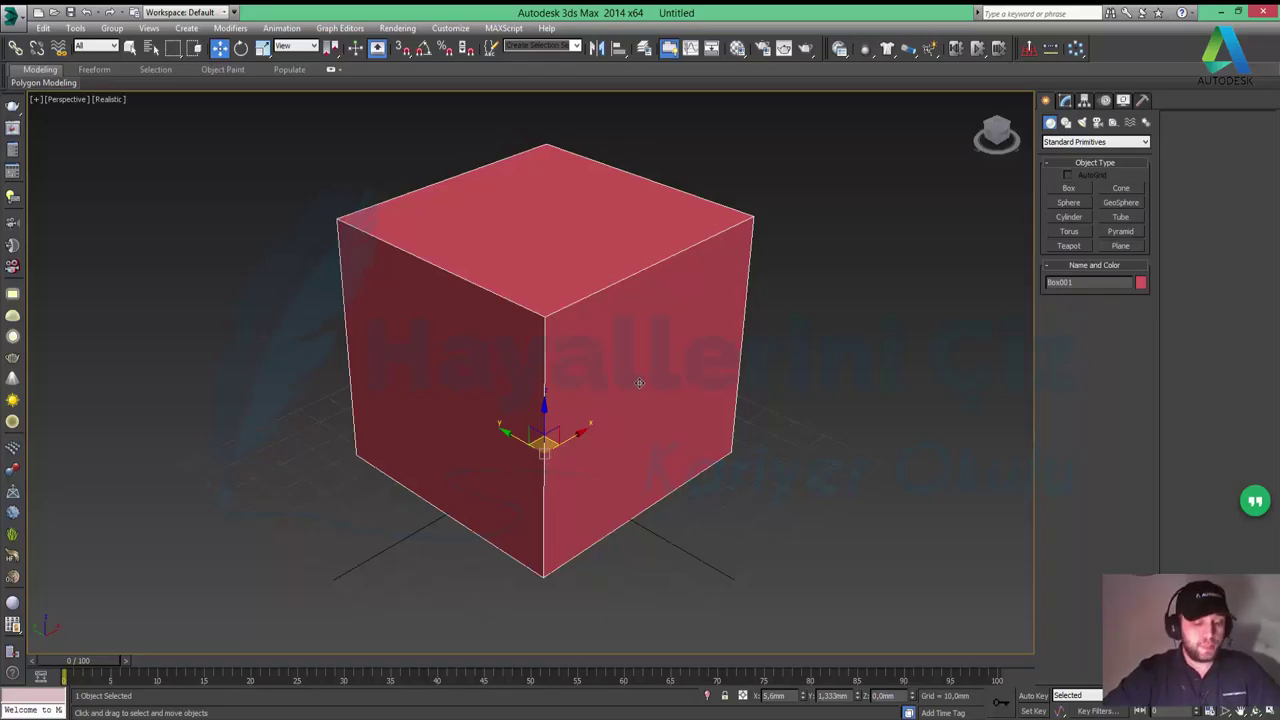
pyautogui.click(1066, 101)
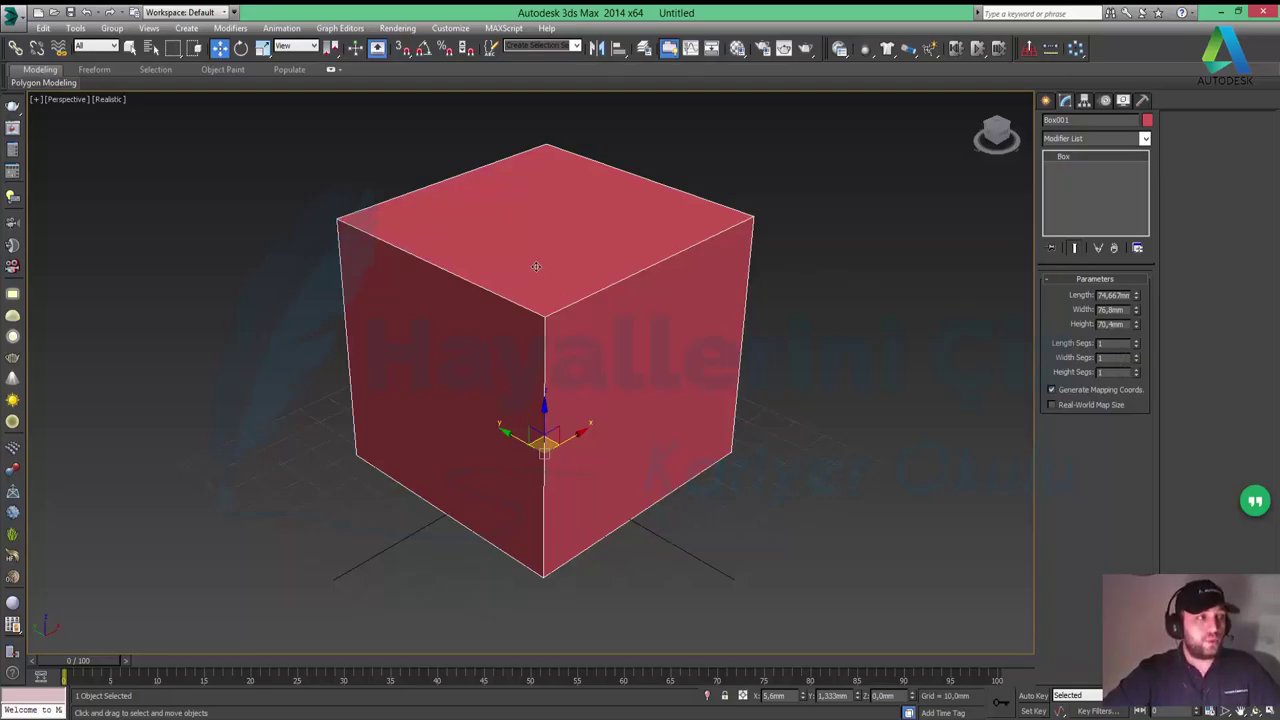
# Step: Flip the view to wireframe and back to realistic, orbit to face the box, and toggle See-Through
pyautogui.press('F3')
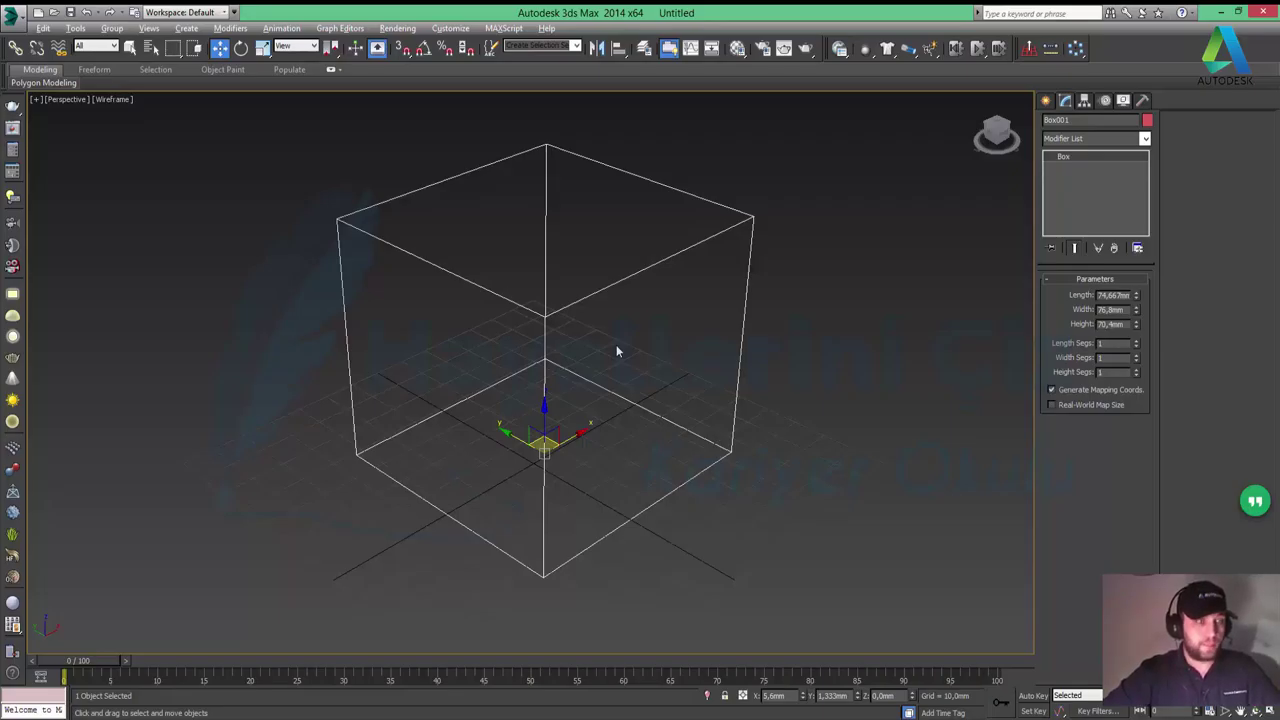
pyautogui.press('F3')
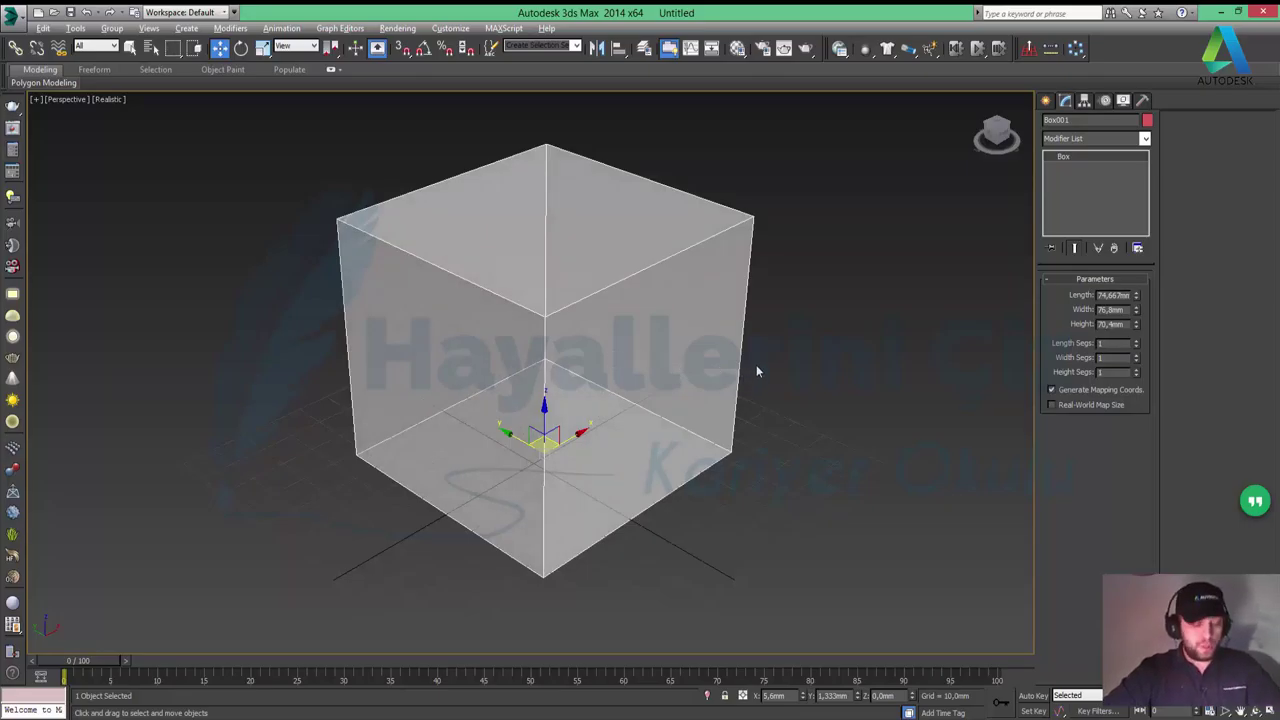
pyautogui.moveTo(781, 303)
pyautogui.keyDown('alt'); pyautogui.mouseDown(button='middle')
pyautogui.moveTo(709, 277)
pyautogui.moveTo(732, 260)
pyautogui.moveTo(828, 287)
pyautogui.moveTo(833, 331)
pyautogui.moveTo(767, 324)
pyautogui.moveTo(767, 276)
pyautogui.mouseUp(button='middle'); pyautogui.keyUp('alt')
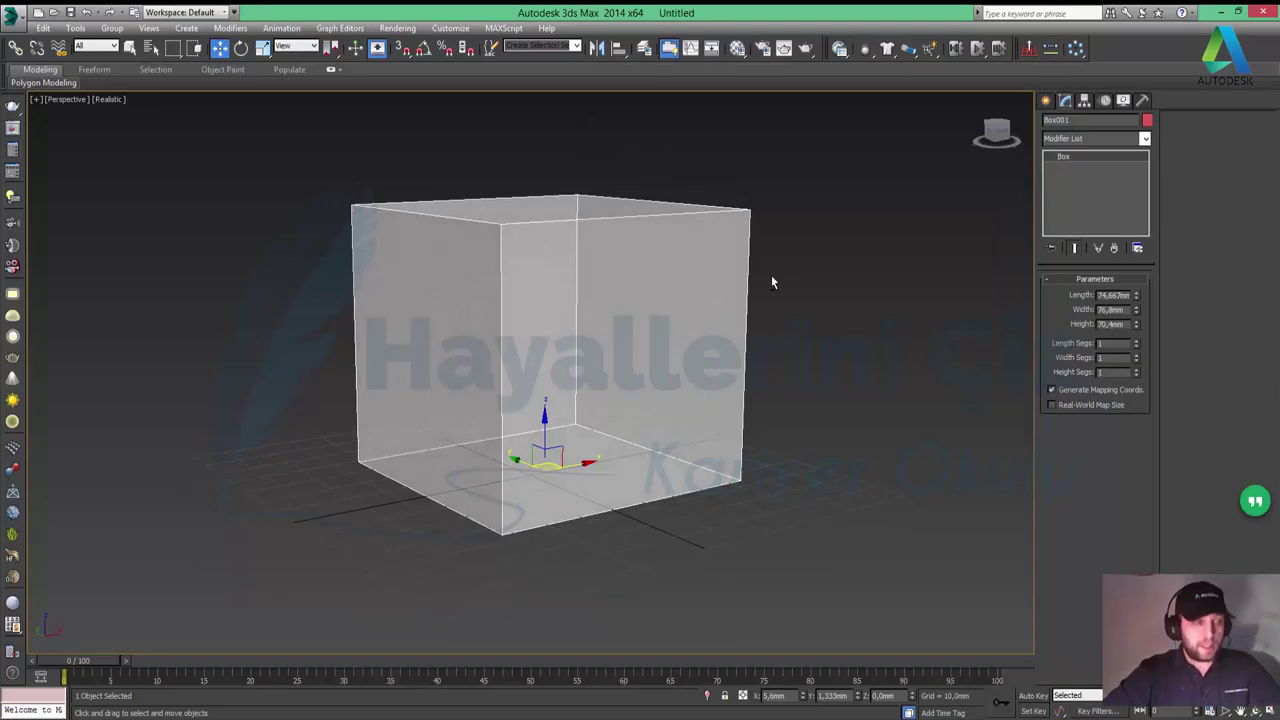
pyautogui.hotkey('alt', 'x')
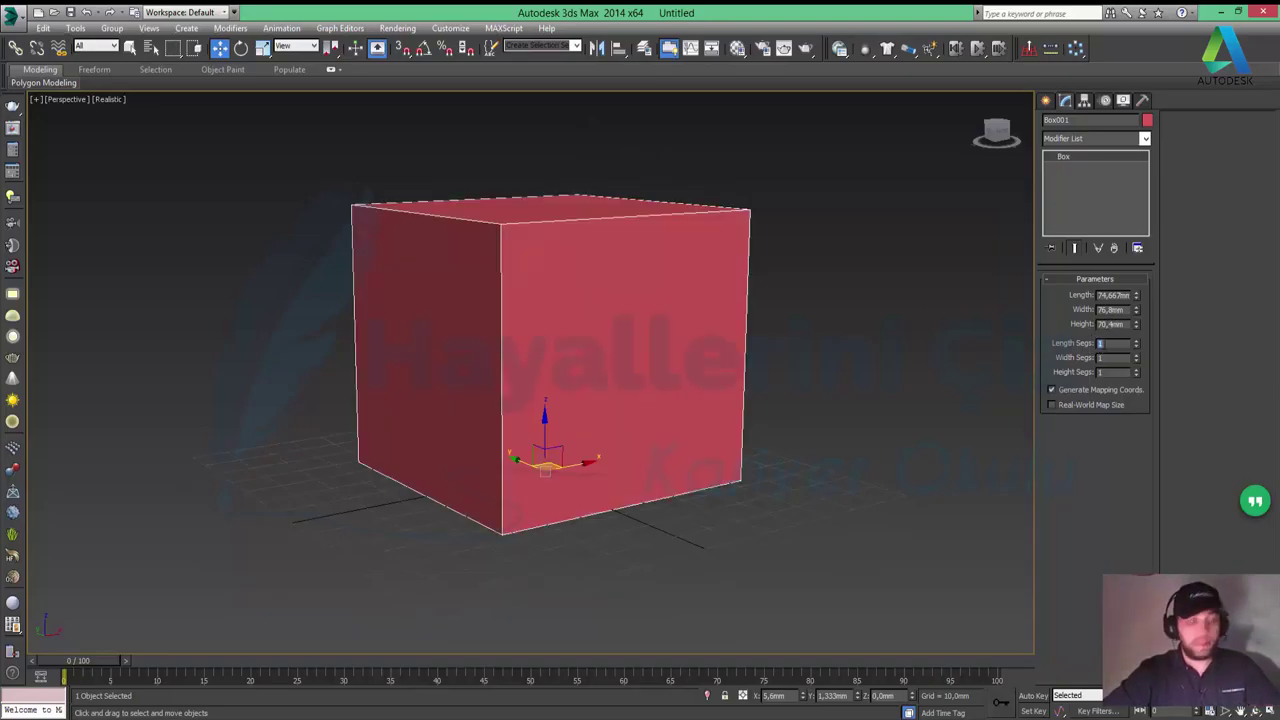
# Step: Set Box001's length, width and height segments to 10 each, then deselect it
pyautogui.write('10')
pyautogui.press('Tab')
pyautogui.press('Tab')
pyautogui.write('10')
pyautogui.press('Return')
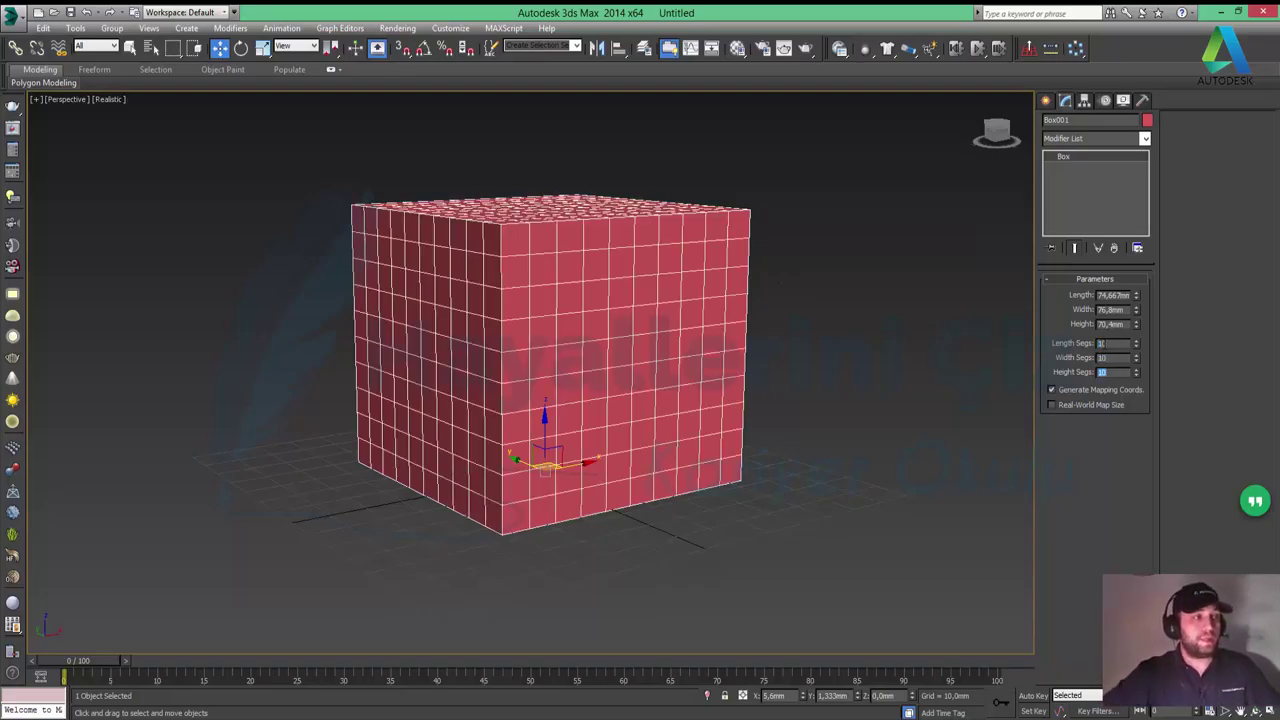
pyautogui.click(803, 462)
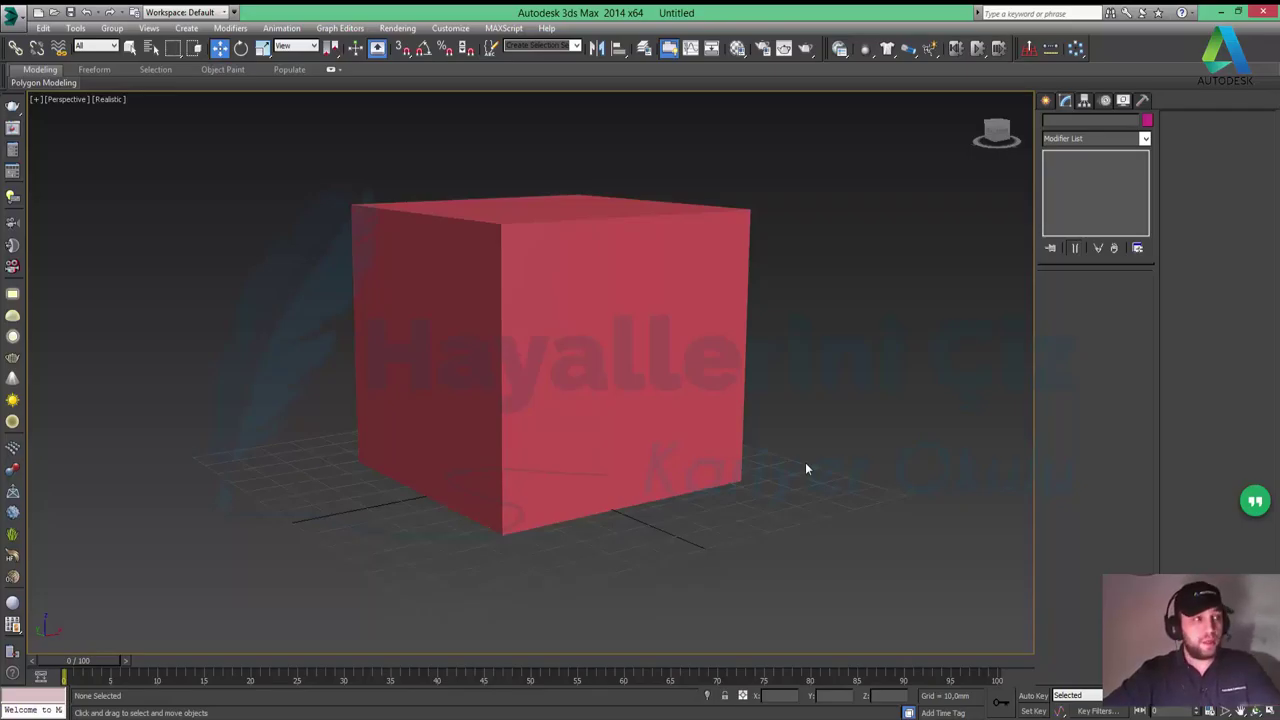
# Step: Turn on Edged Faces, then select the box, toggle See-Through off and on, and deselect it
pyautogui.press('F4')
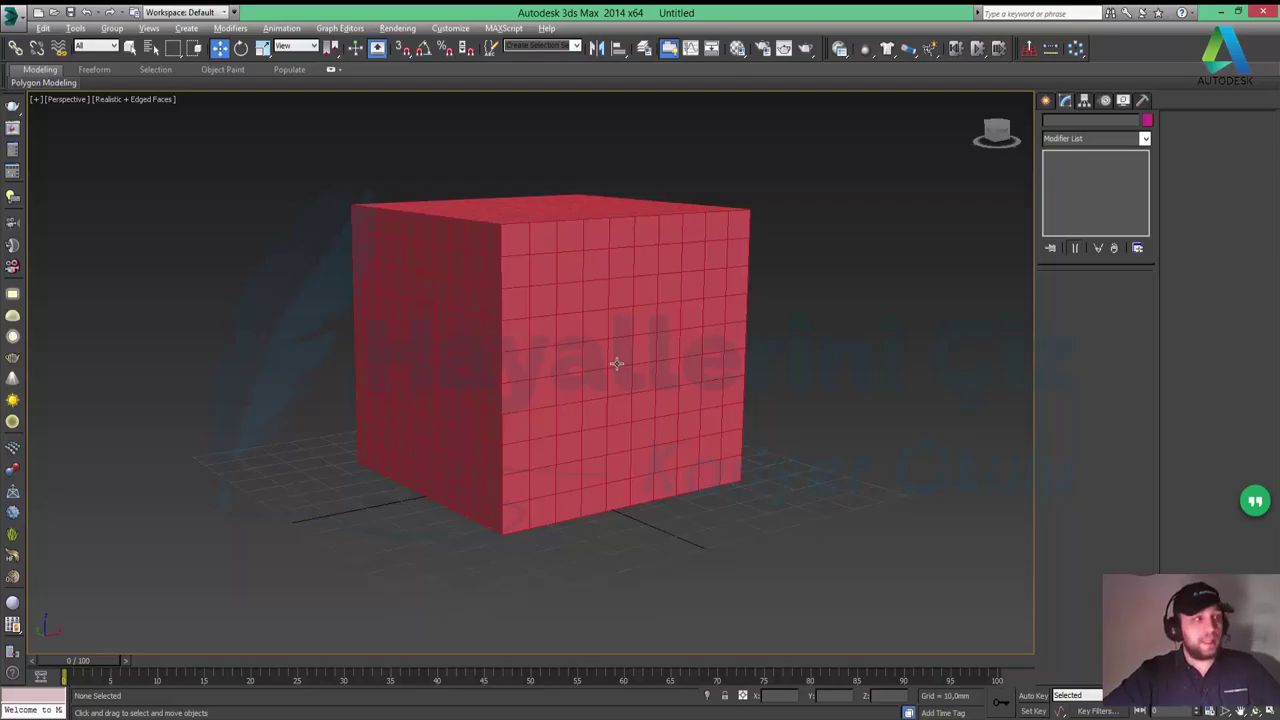
pyautogui.click(616, 363)
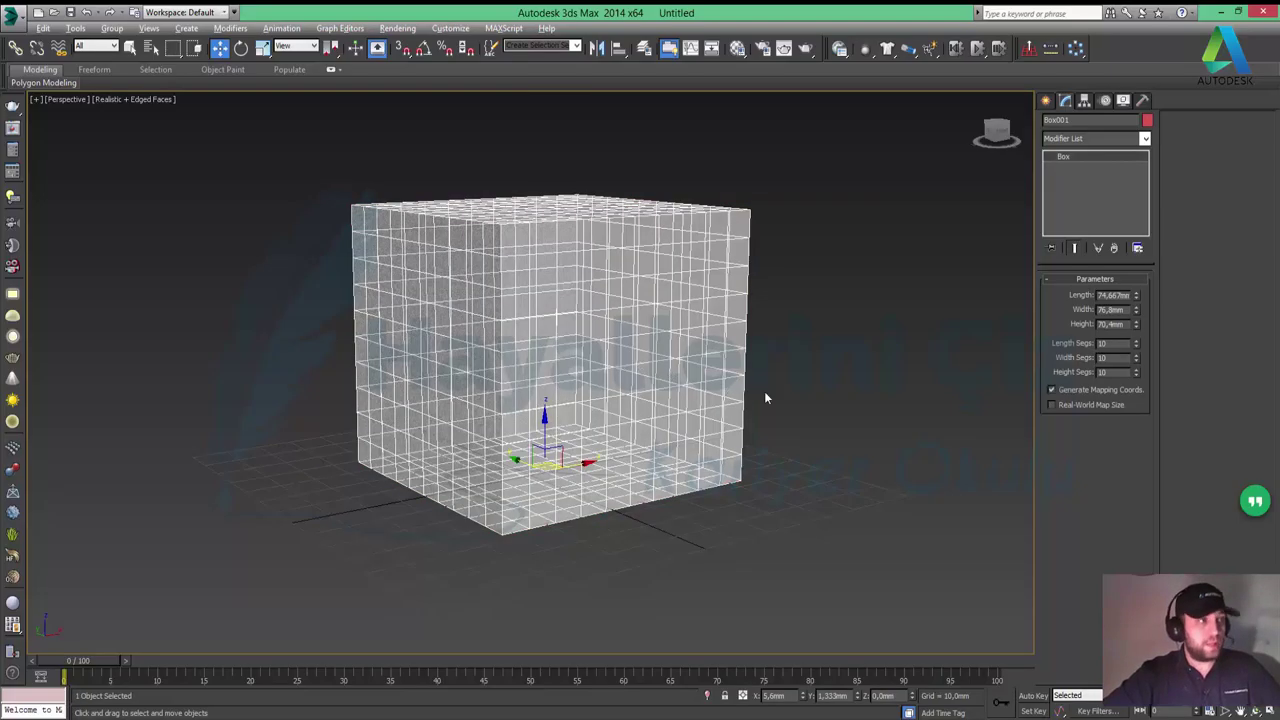
pyautogui.click(826, 392)
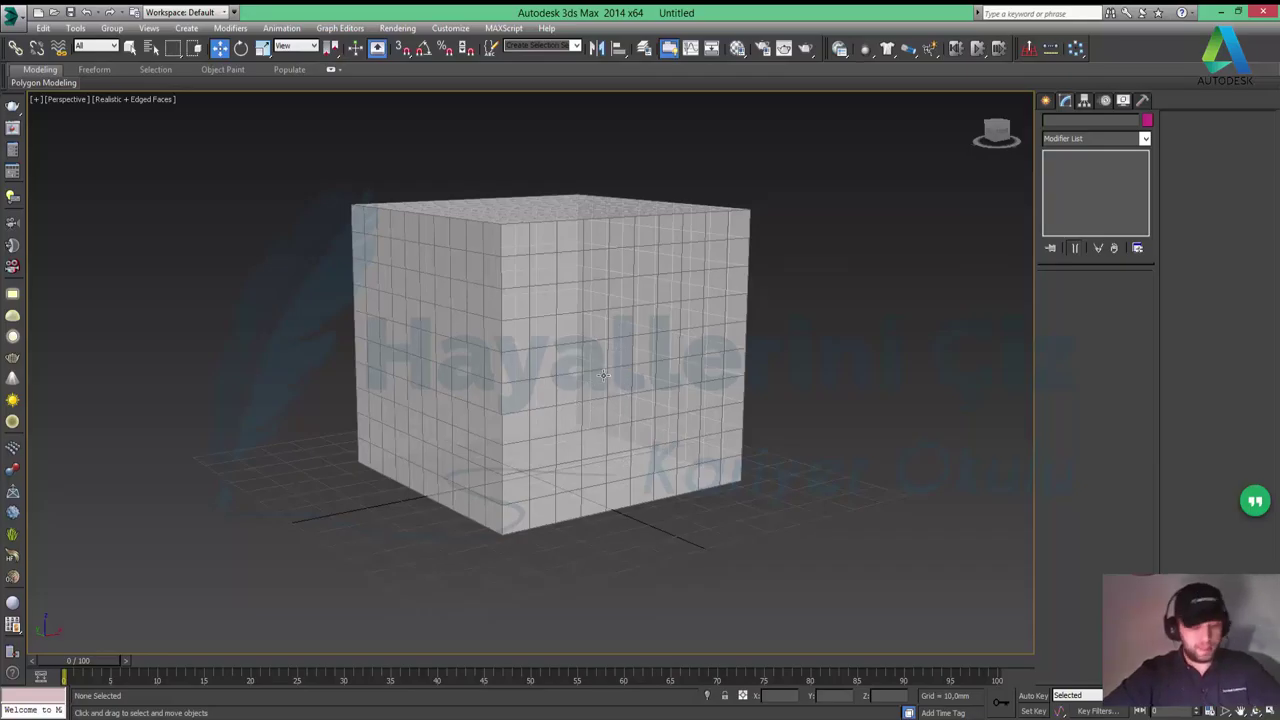
pyautogui.click(603, 375)
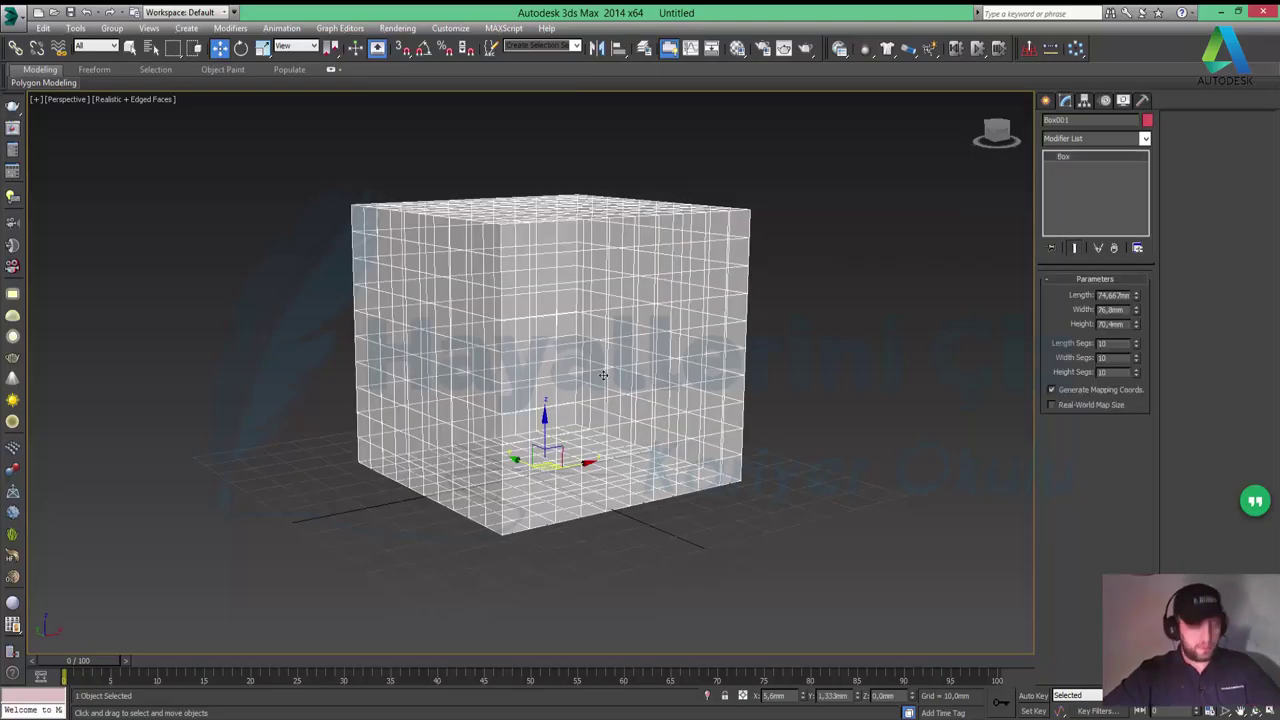
pyautogui.hotkey('alt', 'x')
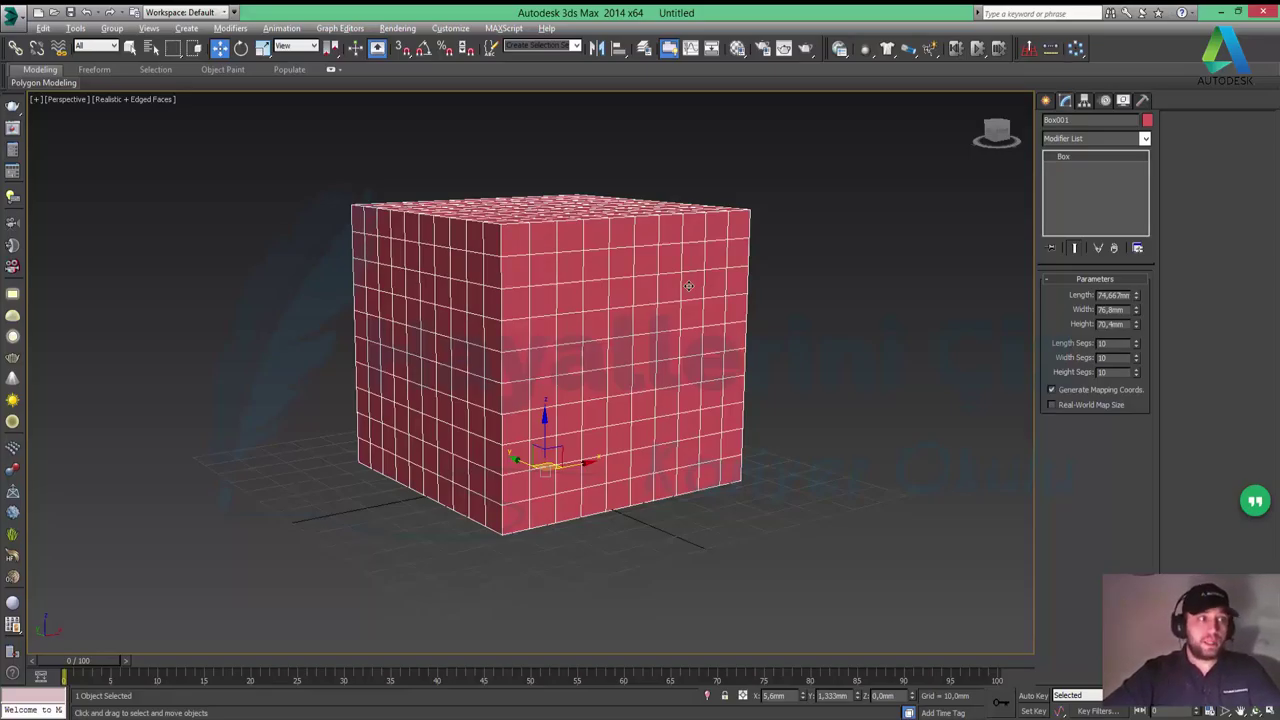
pyautogui.hotkey('alt', 'x')
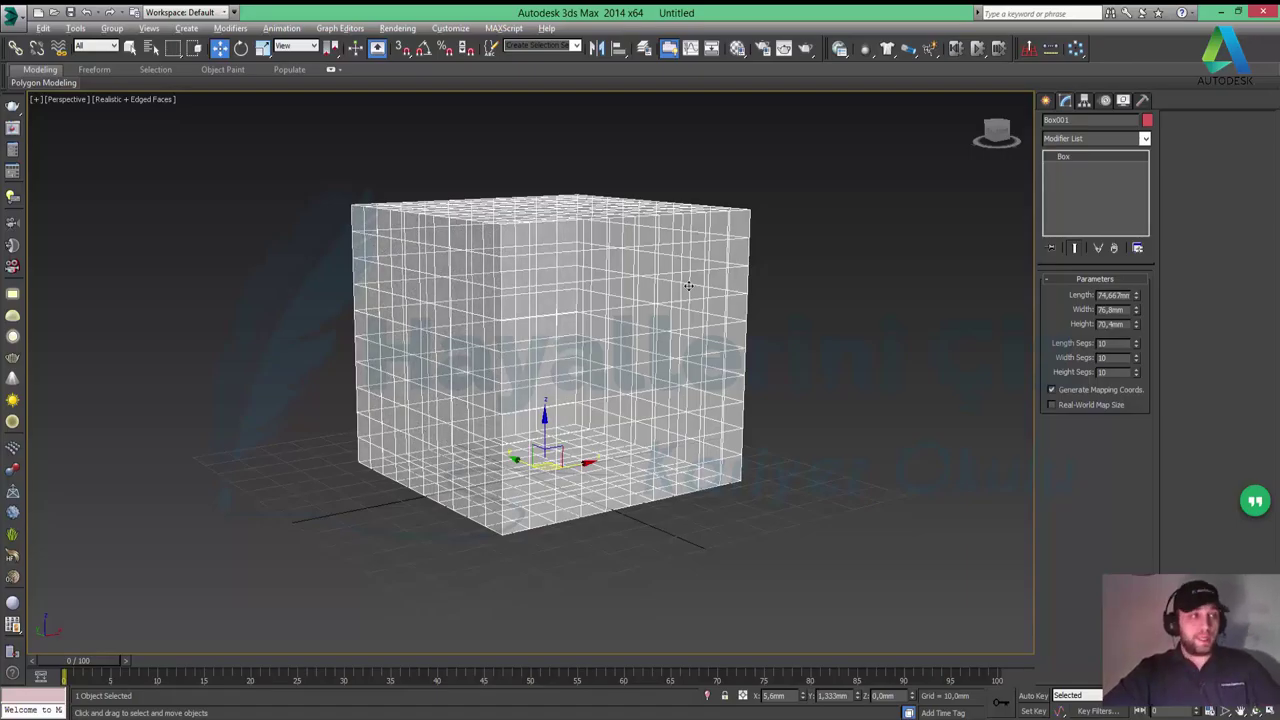
pyautogui.hotkey('ctrl', 'd')
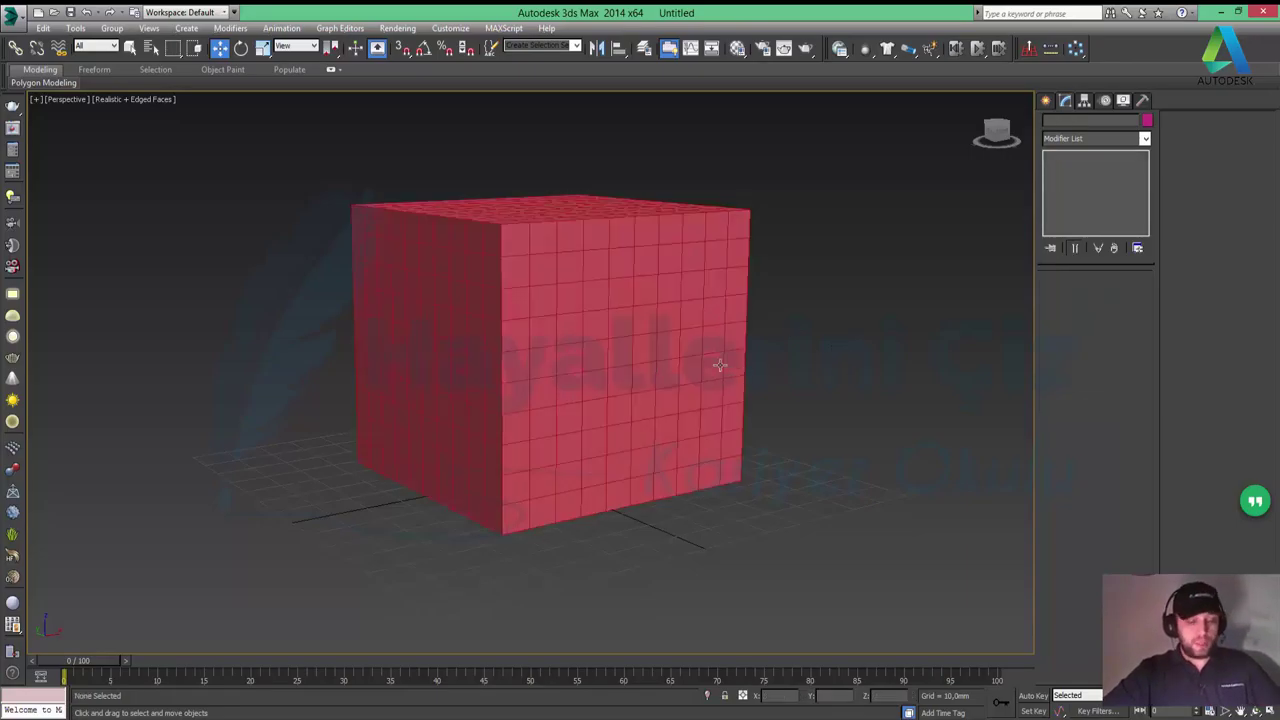
# Step: Toggle Edged Faces off and back on, then switch the Perspective view to wireframe
pyautogui.press('F4')
pyautogui.press('F4')
pyautogui.press('F4')
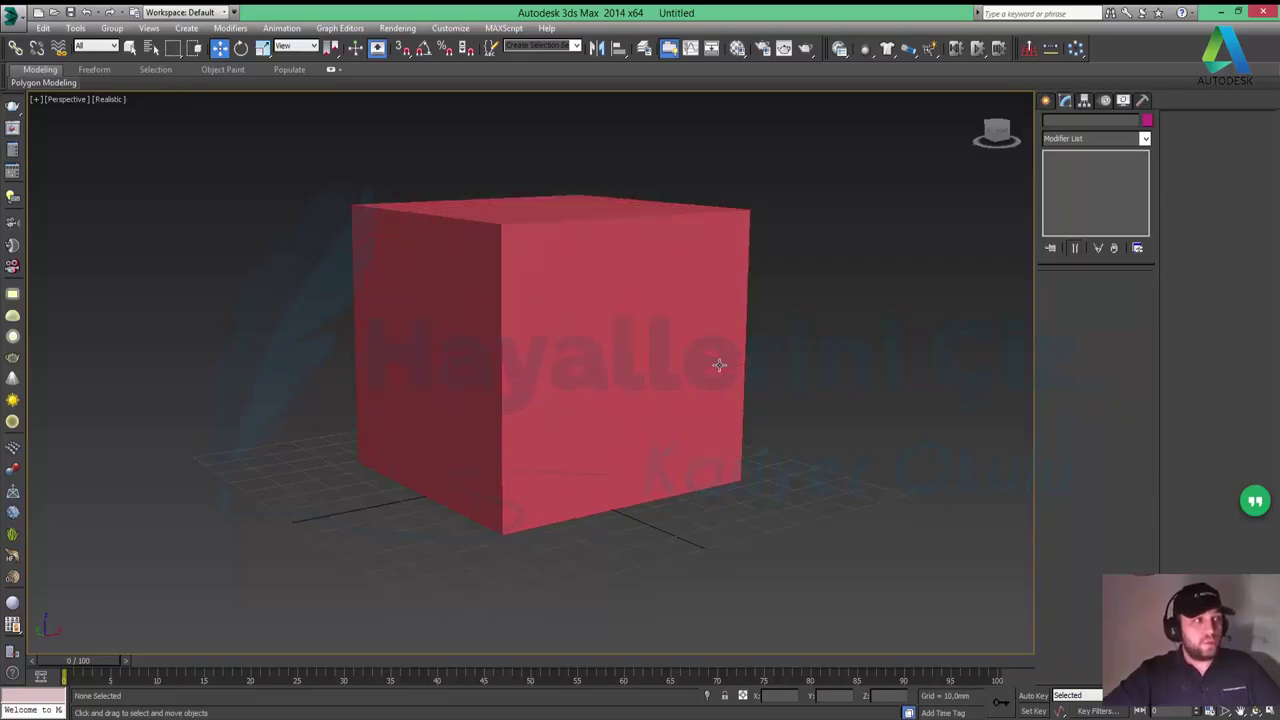
pyautogui.press('F4')
pyautogui.press('F4')
pyautogui.press('F4')
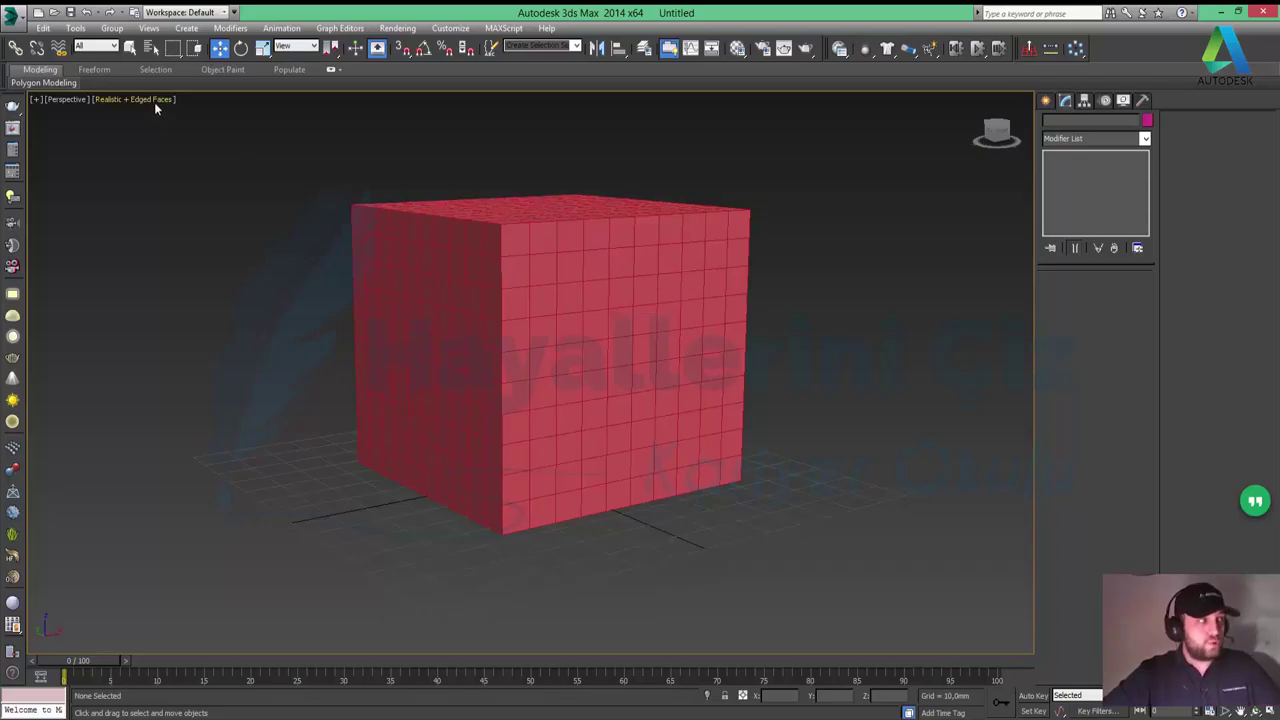
pyautogui.press('F4')
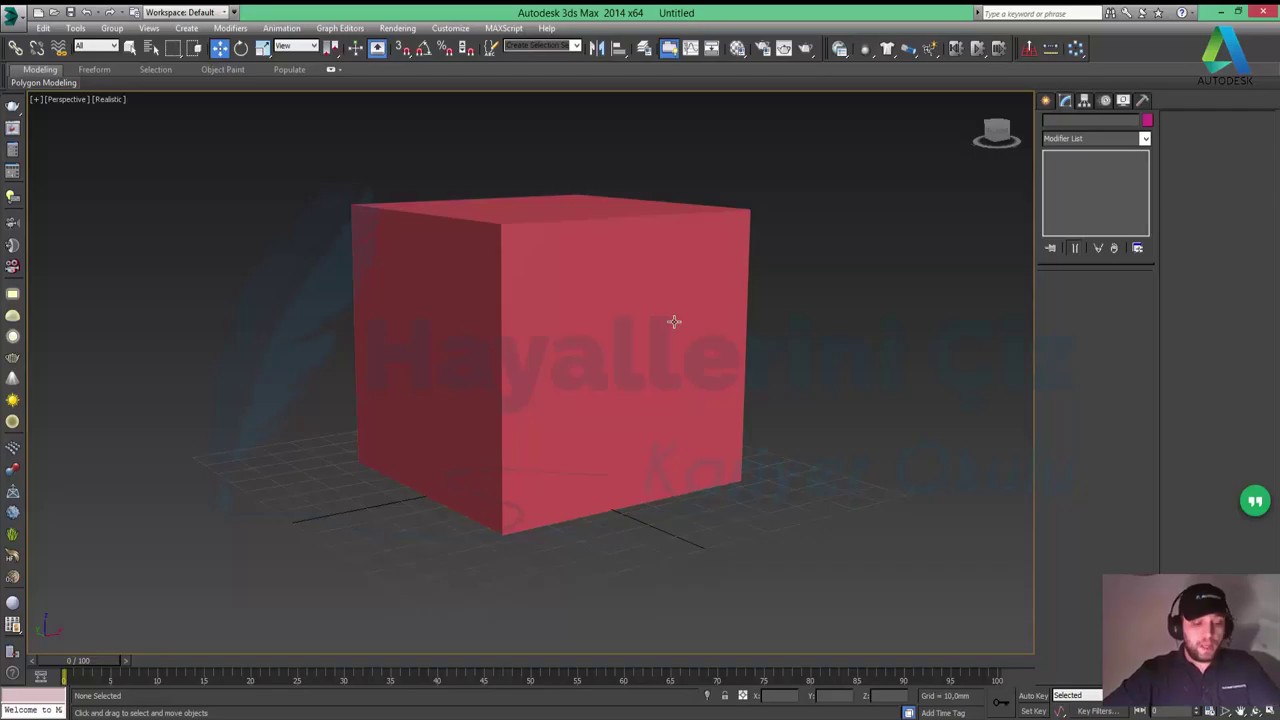
pyautogui.press('F4')
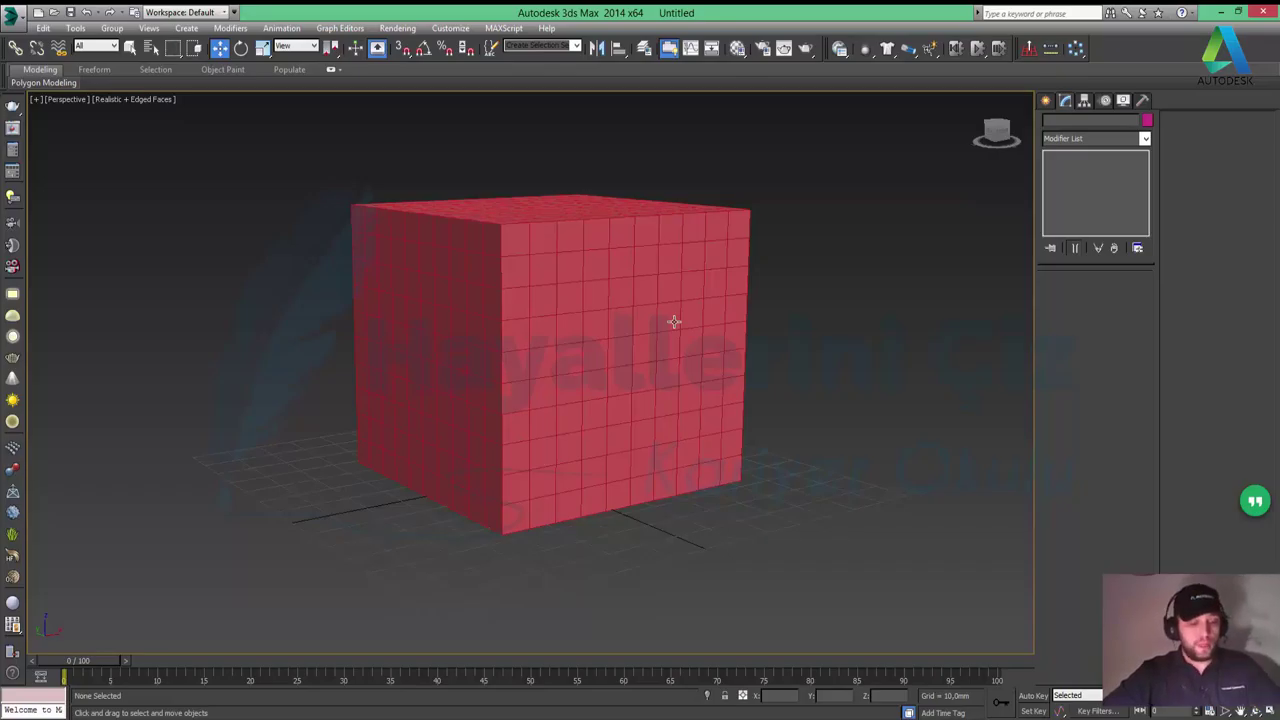
pyautogui.press('F3')
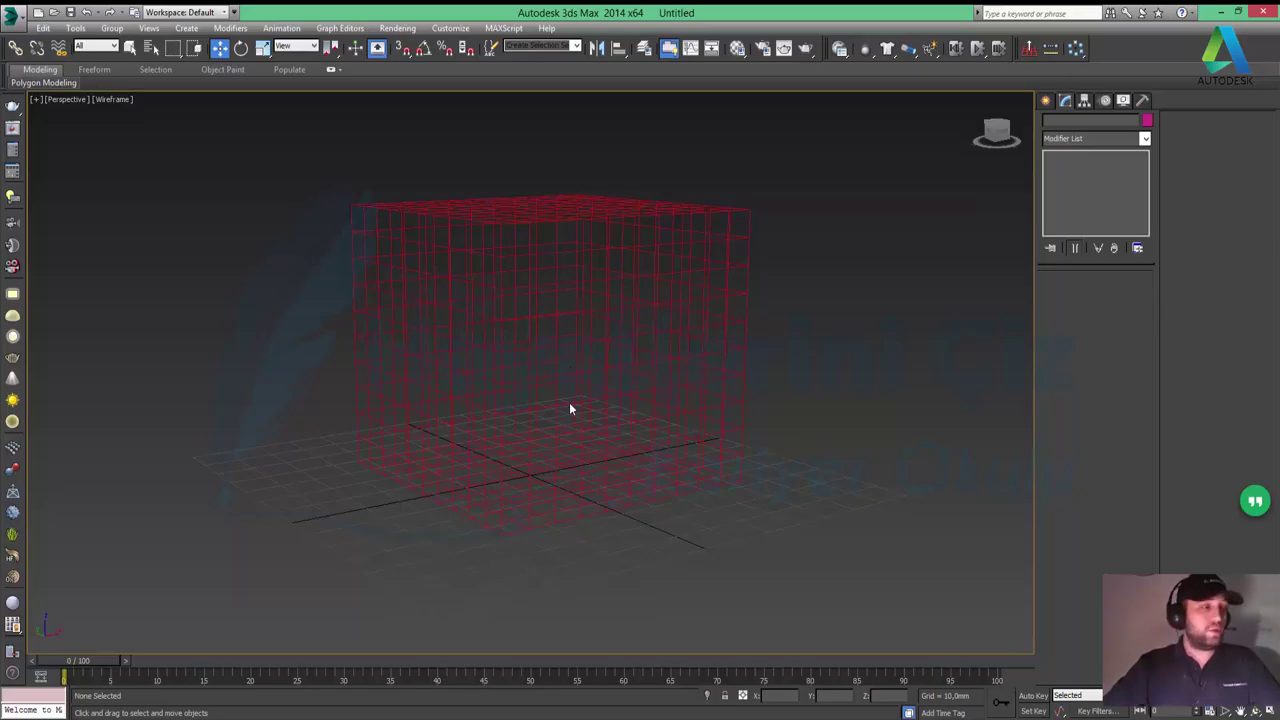
# Step: Switch from 3ds Max to the Autodesk Community Türkiye blog in Chrome
pyautogui.click(145, 716)
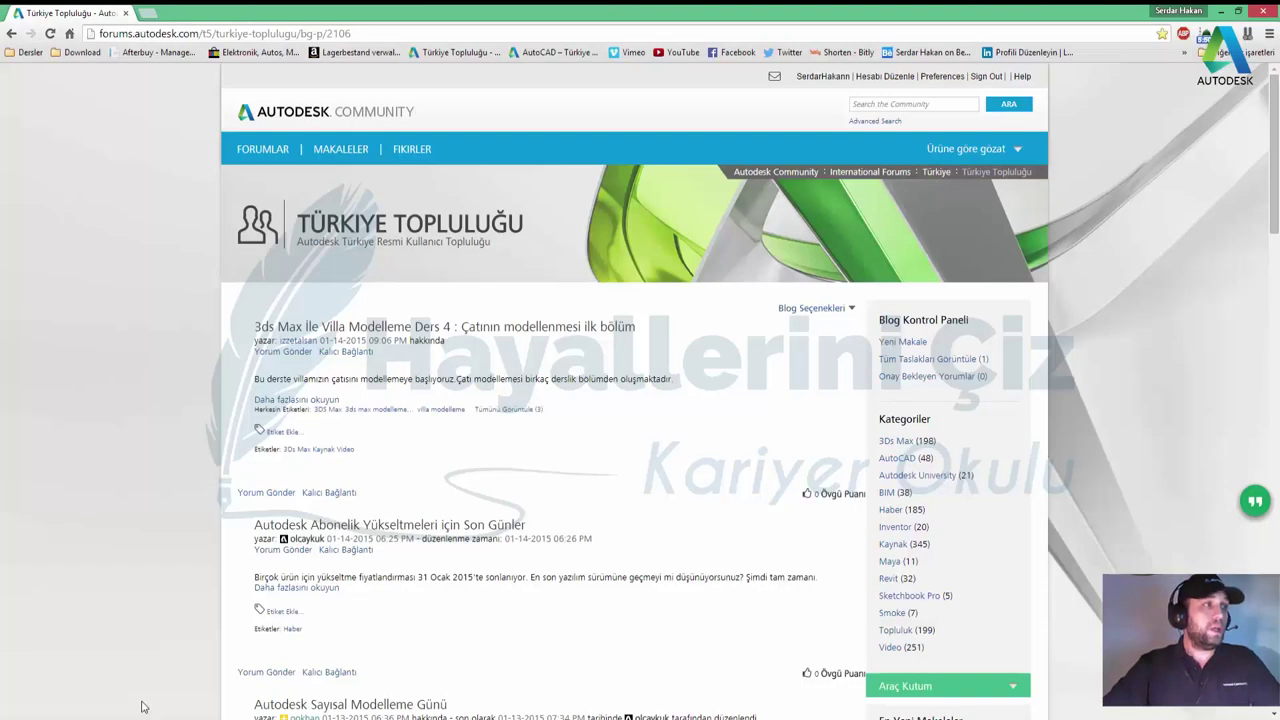
# Step: Scroll down and up through the Türkiye Topluluğu blog's list of posts
pyautogui.scroll(-3, 389, 273)
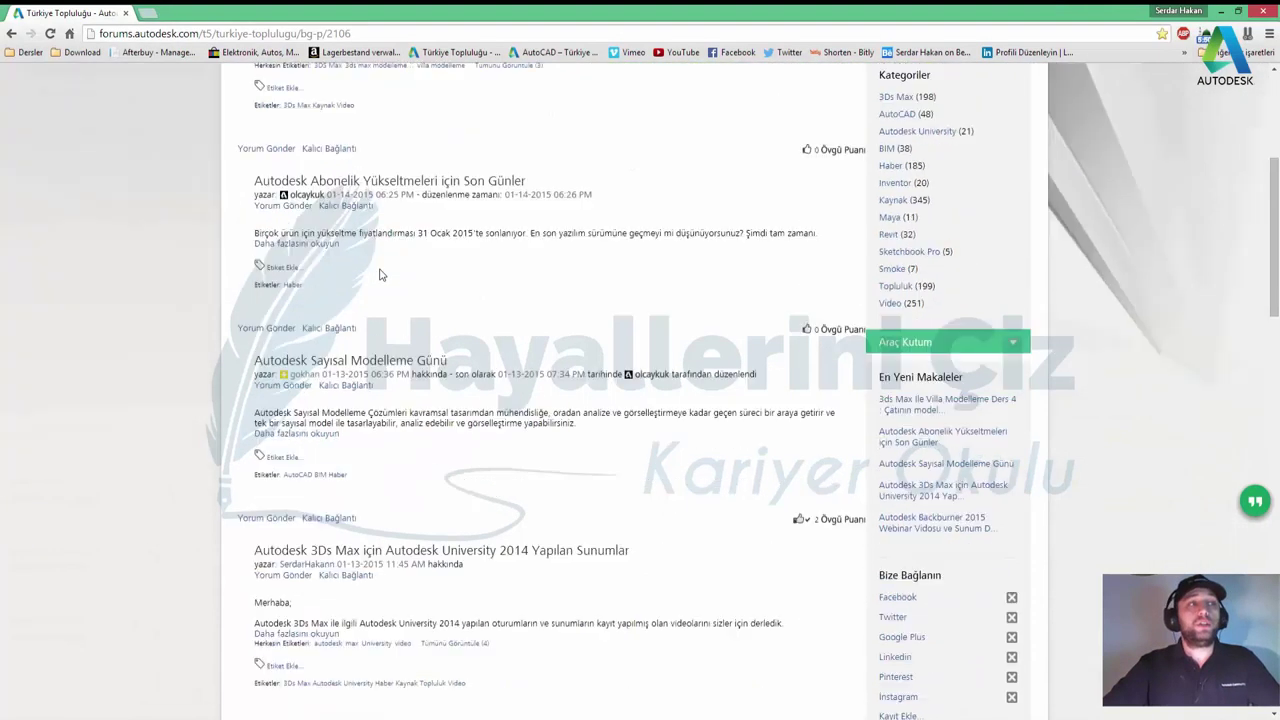
pyautogui.scroll(-1, 379, 275)
pyautogui.scroll(-3, 379, 275)
pyautogui.scroll(-2, 379, 275)
pyautogui.scroll(-2, 379, 275)
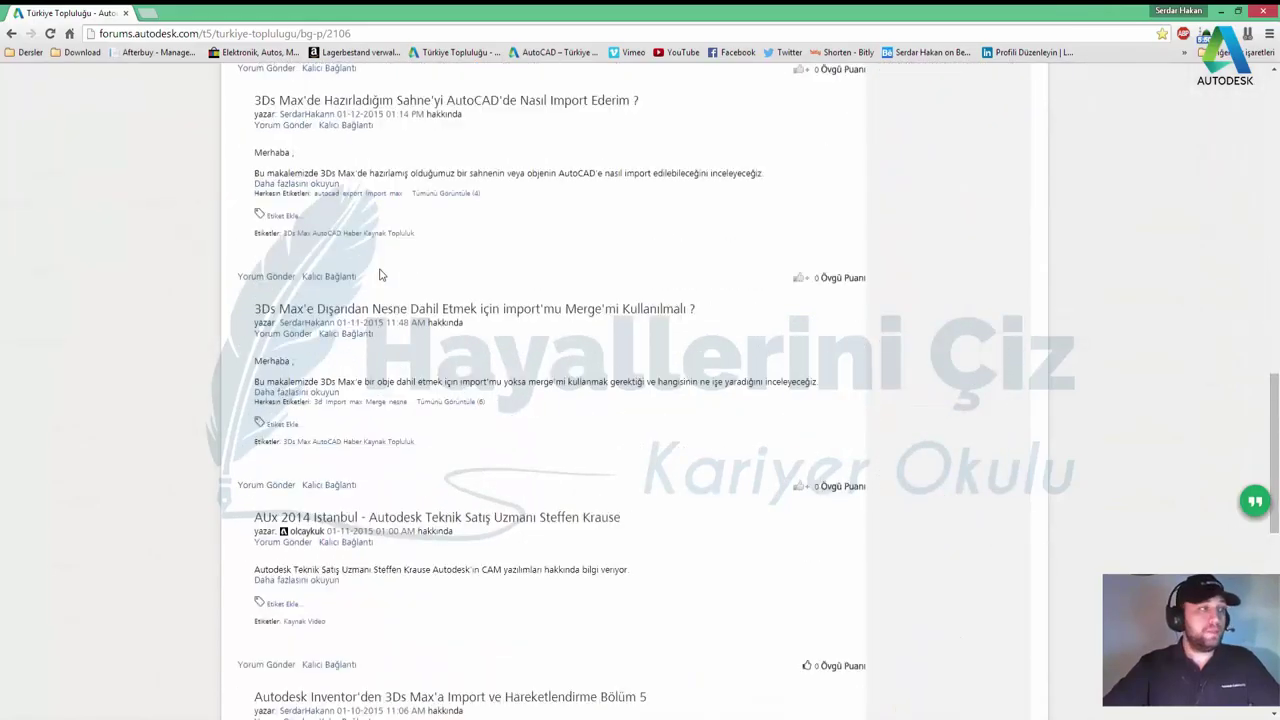
pyautogui.scroll(5, 379, 275)
pyautogui.scroll(3, 379, 275)
pyautogui.scroll(3, 379, 275)
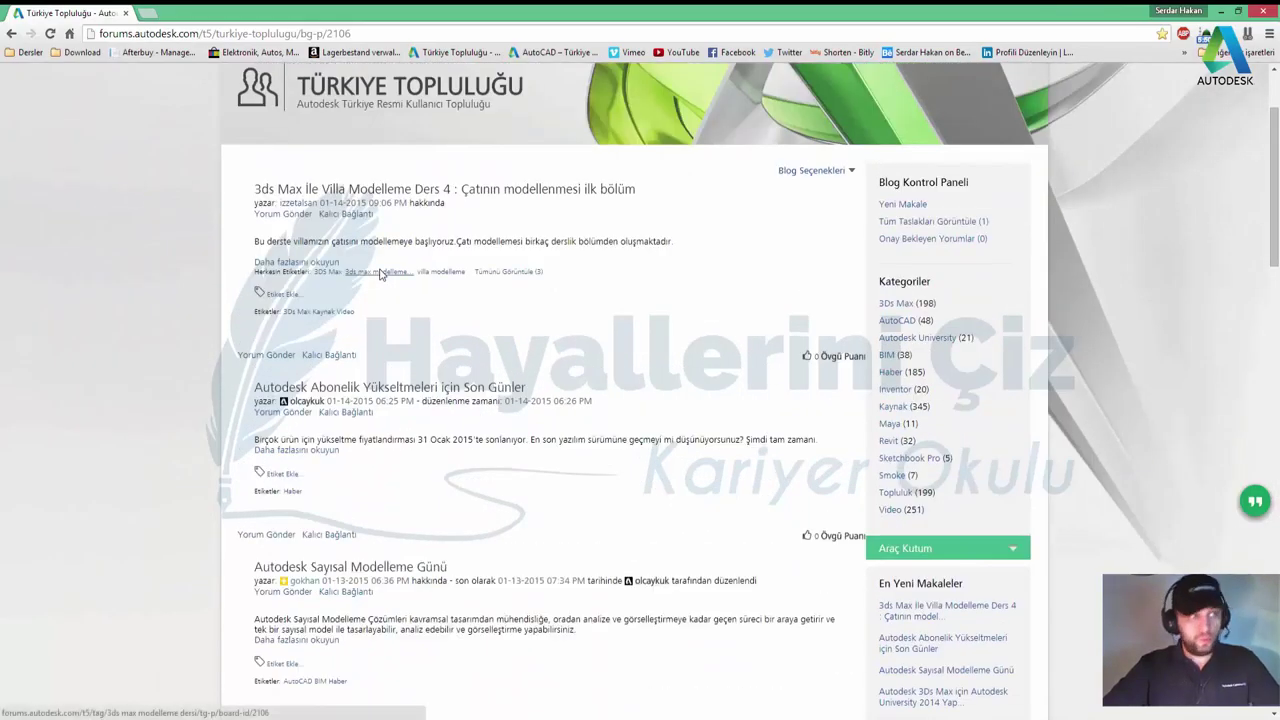
pyautogui.scroll(2, 379, 275)
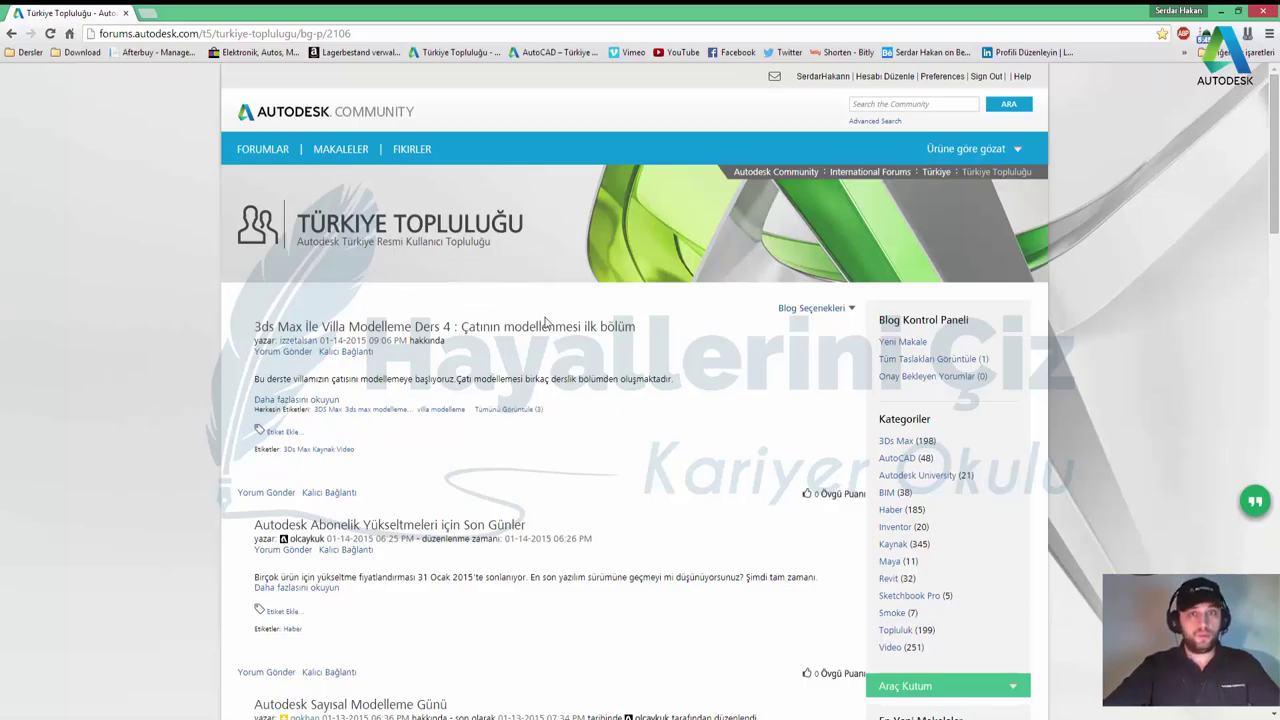
pyautogui.scroll(-3, 545, 320)
pyautogui.scroll(3, 545, 320)
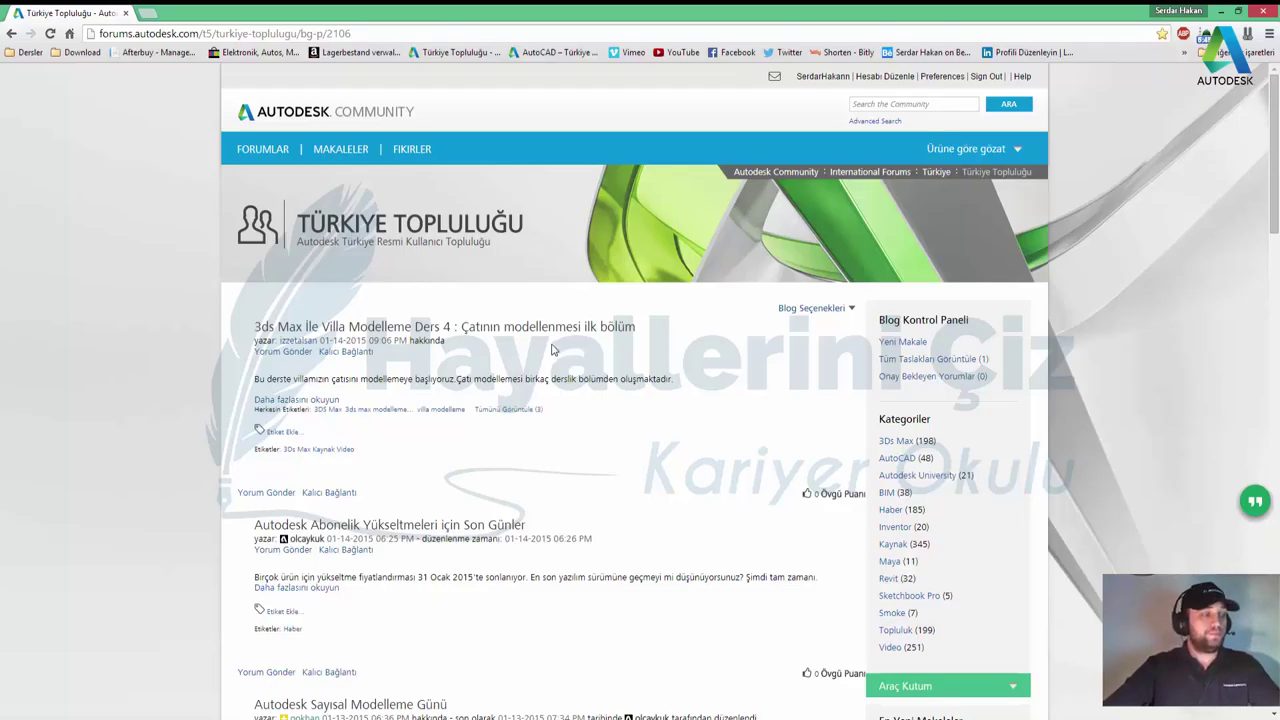
pyautogui.scroll(-2, 551, 348)
pyautogui.scroll(-1, 551, 348)
pyautogui.scroll(-1, 551, 348)
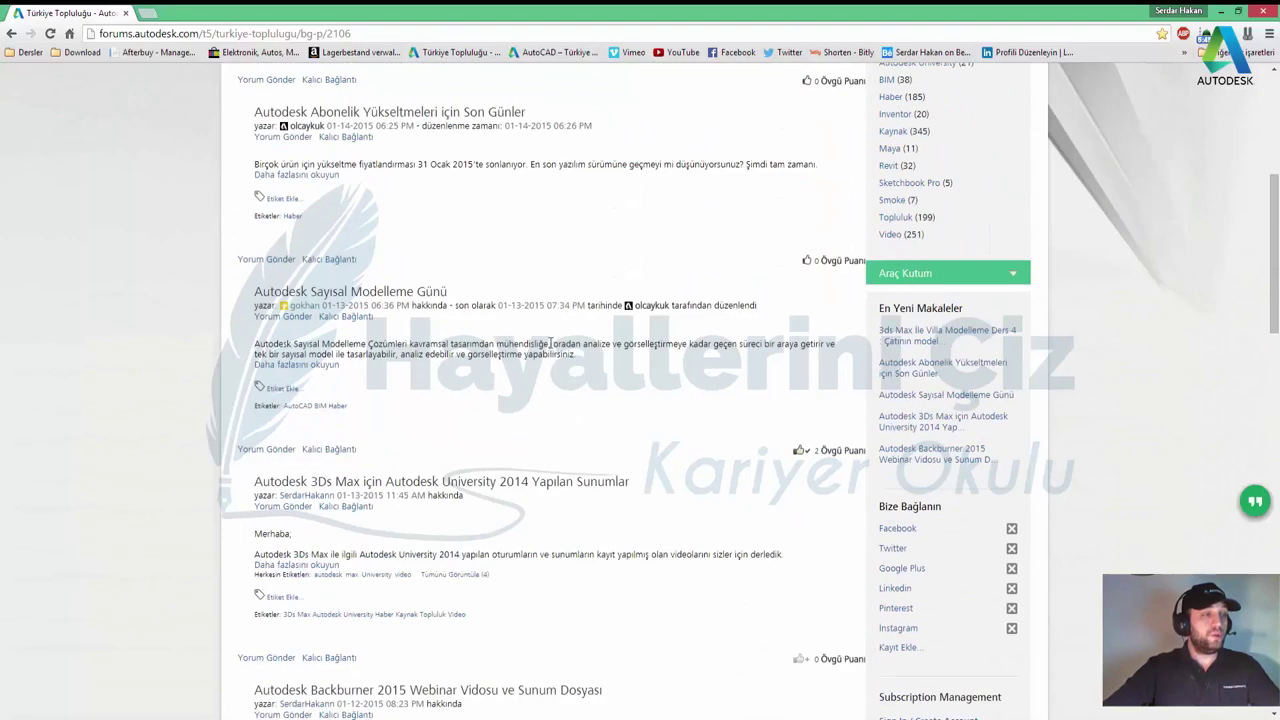
pyautogui.scroll(-1, 551, 348)
pyautogui.scroll(-1, 551, 348)
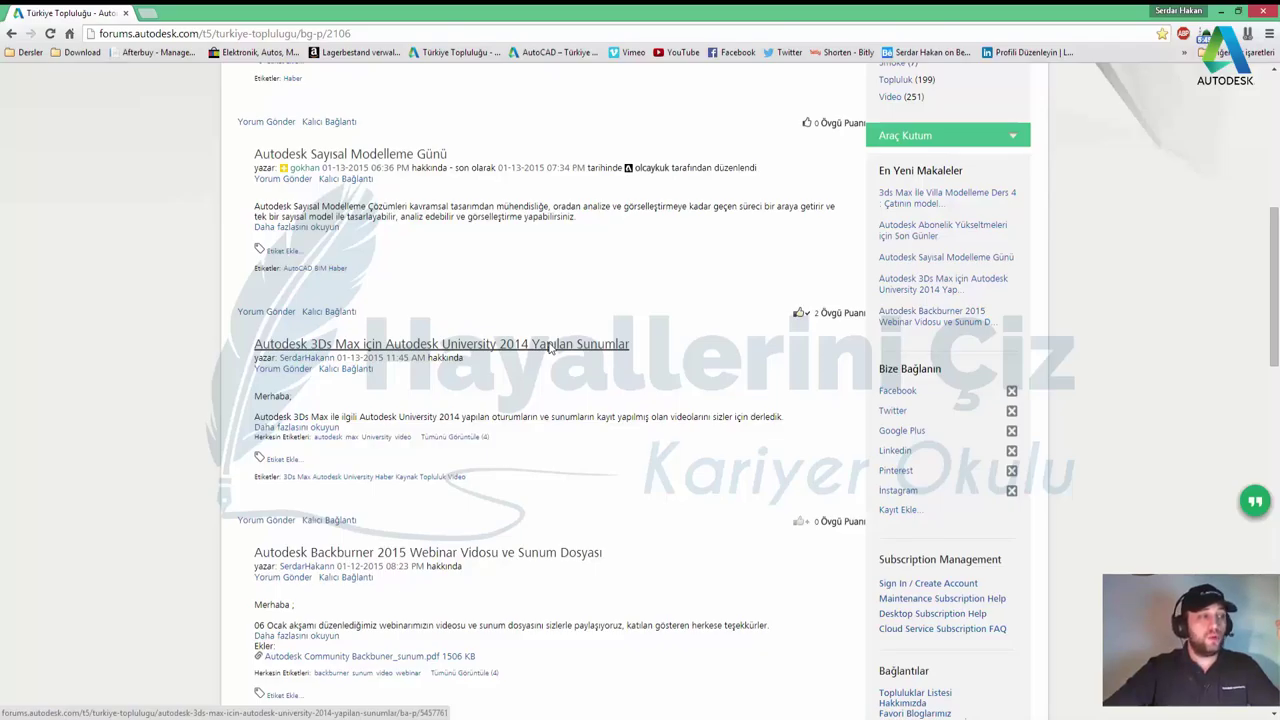
pyautogui.scroll(-1, 548, 347)
pyautogui.scroll(-2, 548, 347)
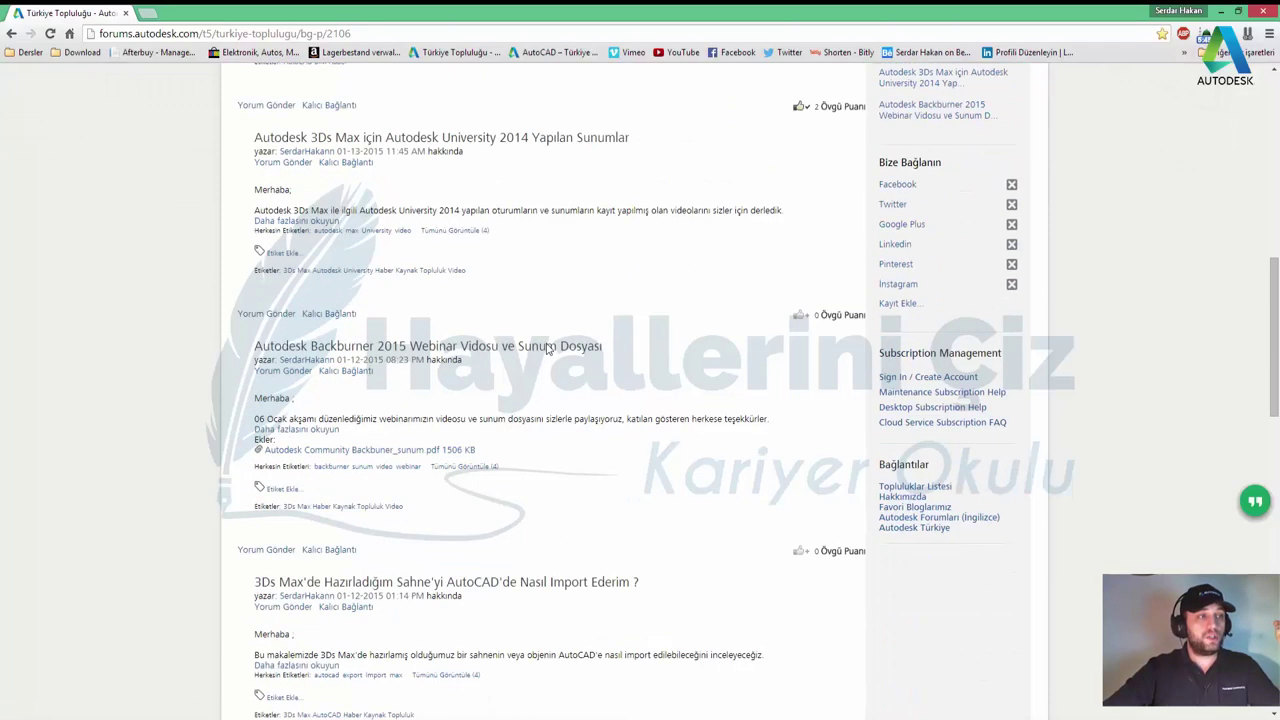
pyautogui.scroll(-1, 548, 347)
pyautogui.scroll(-2, 547, 349)
pyautogui.scroll(-2, 547, 349)
pyautogui.scroll(-2, 547, 349)
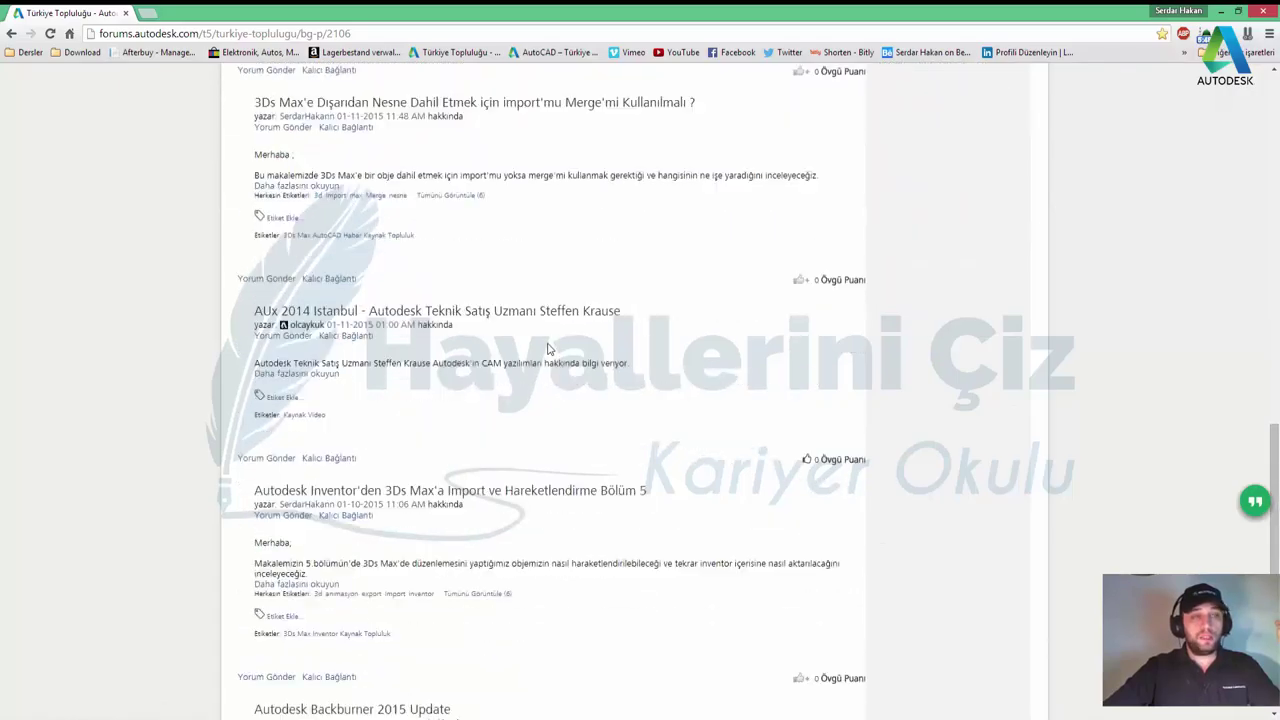
pyautogui.scroll(-1, 548, 347)
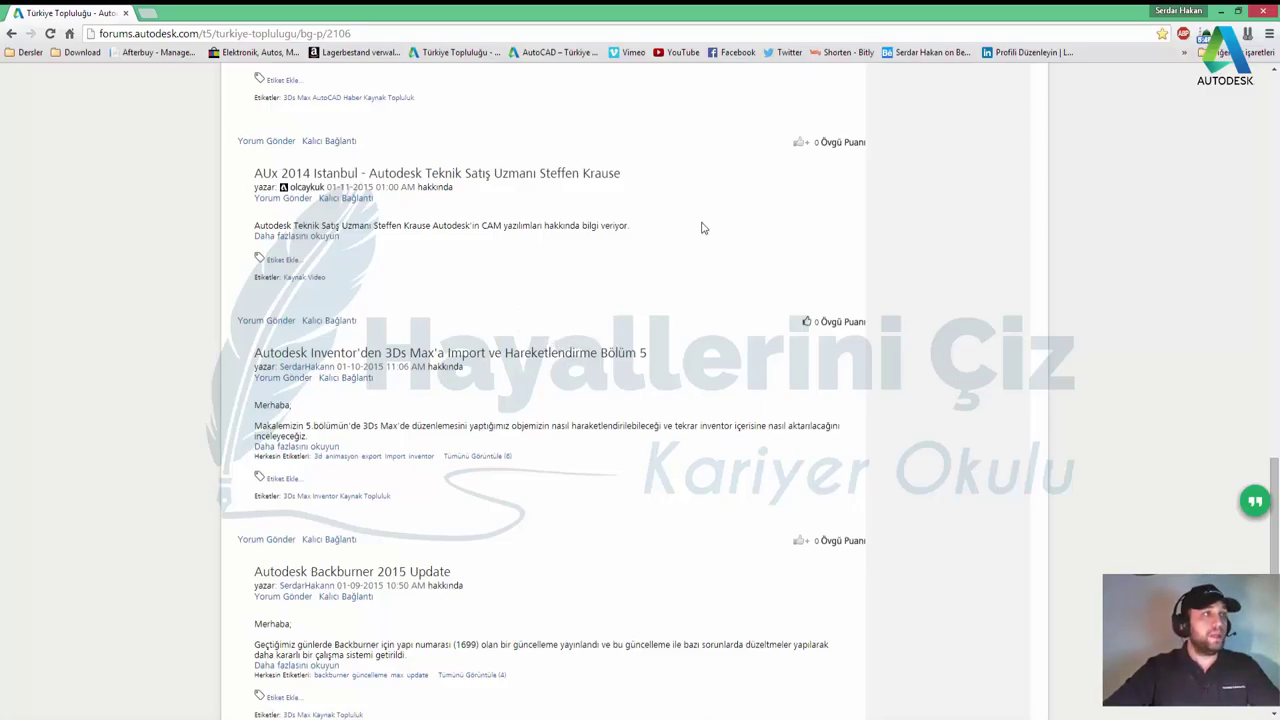
# Step: Open the AutoCAD – Türkiye forum board in a new tab and scroll through its threads
pyautogui.click(147, 12)
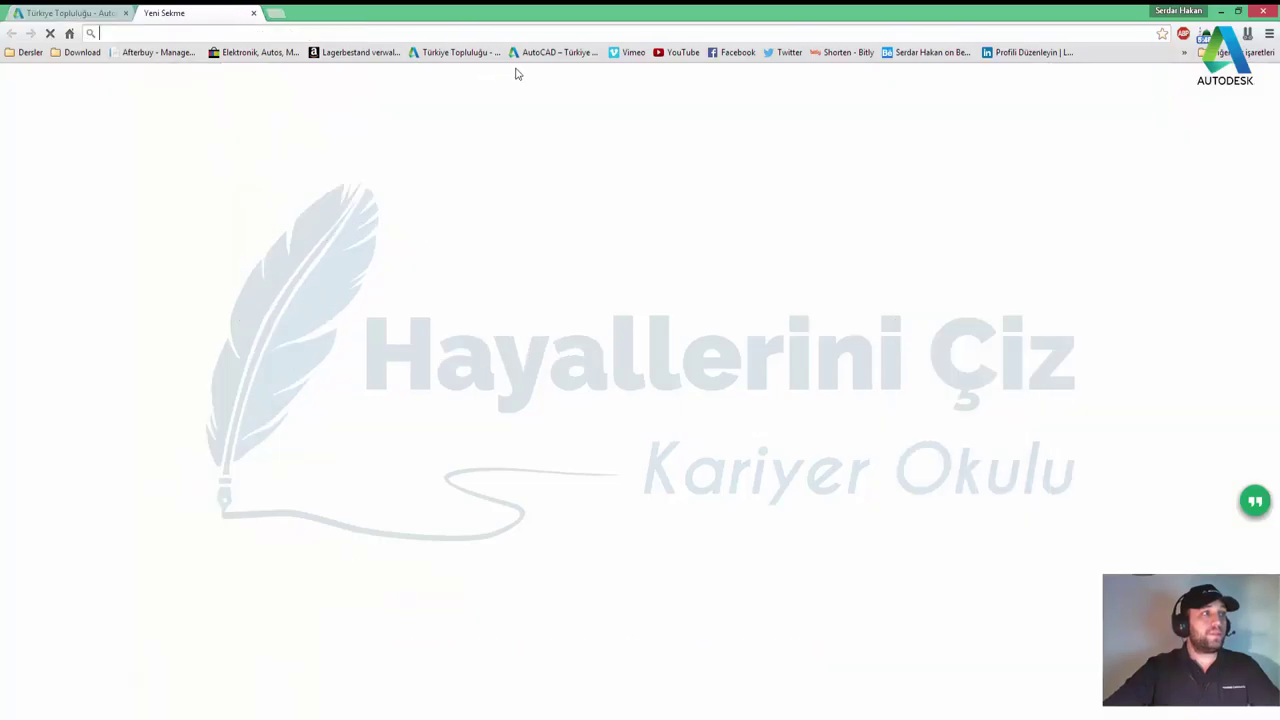
pyautogui.click(545, 53)
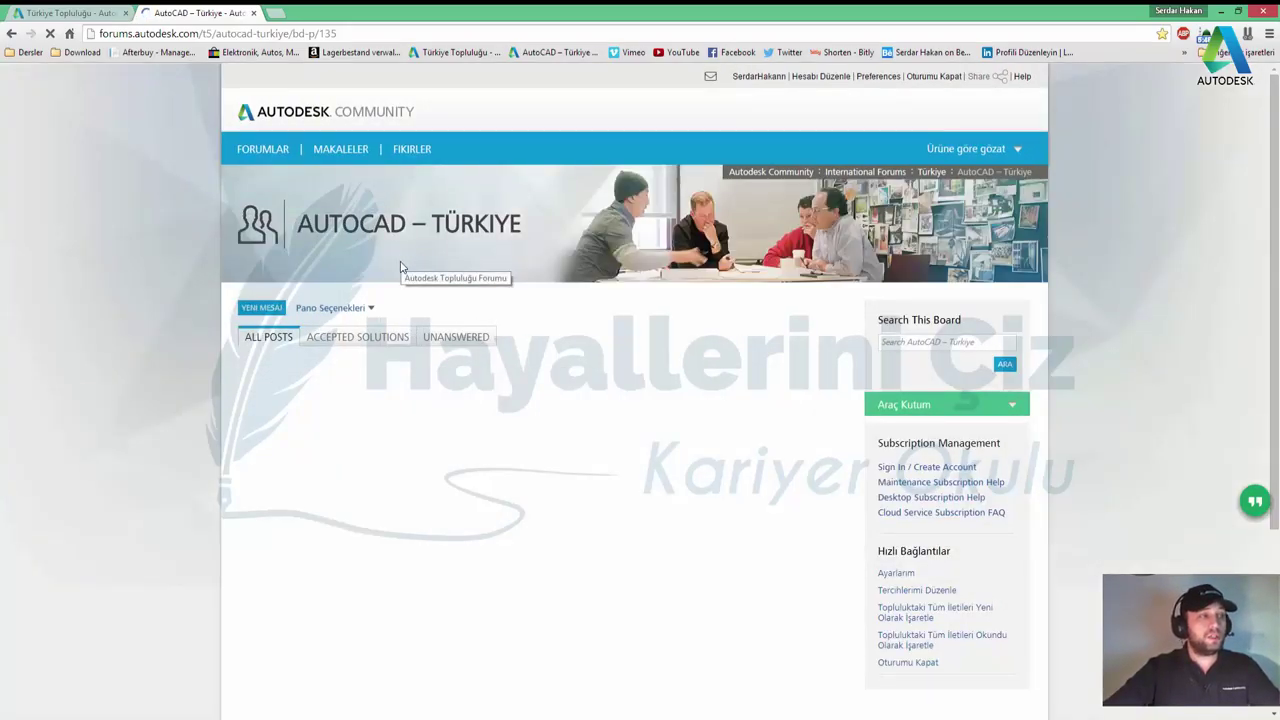
pyautogui.scroll(-2, 284, 291)
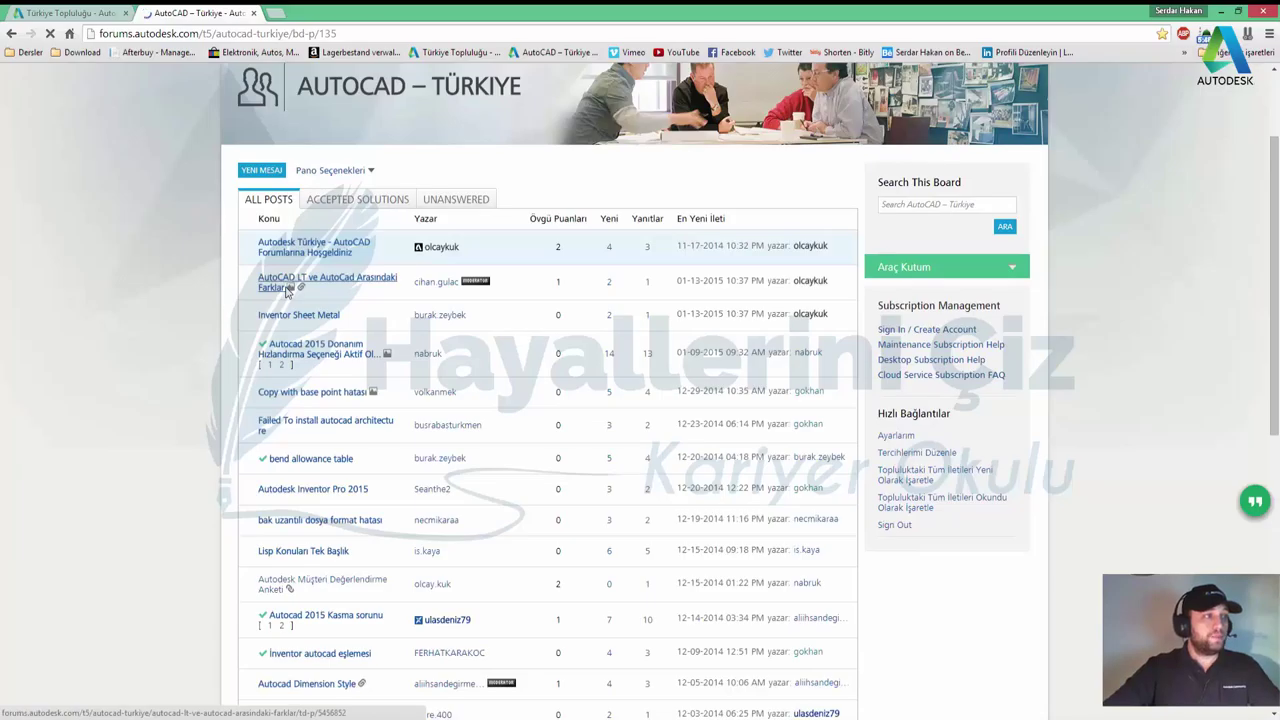
pyautogui.scroll(-3, 285, 291)
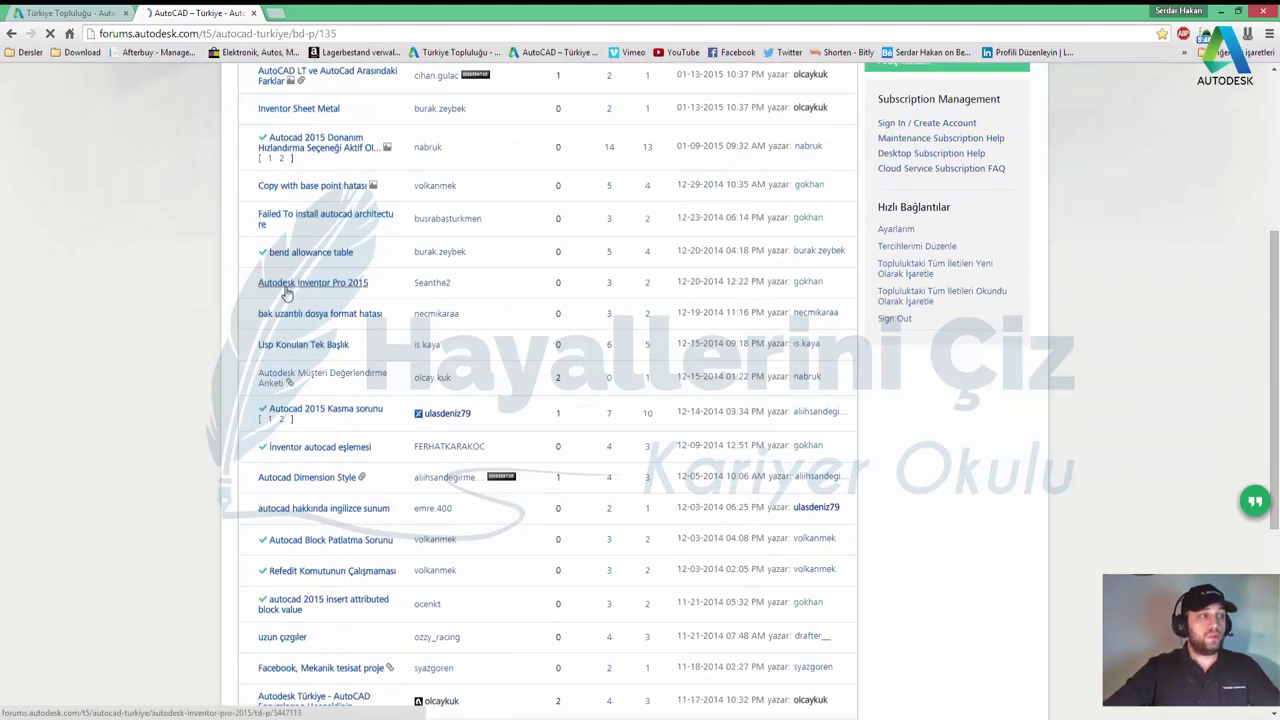
pyautogui.scroll(-3, 285, 291)
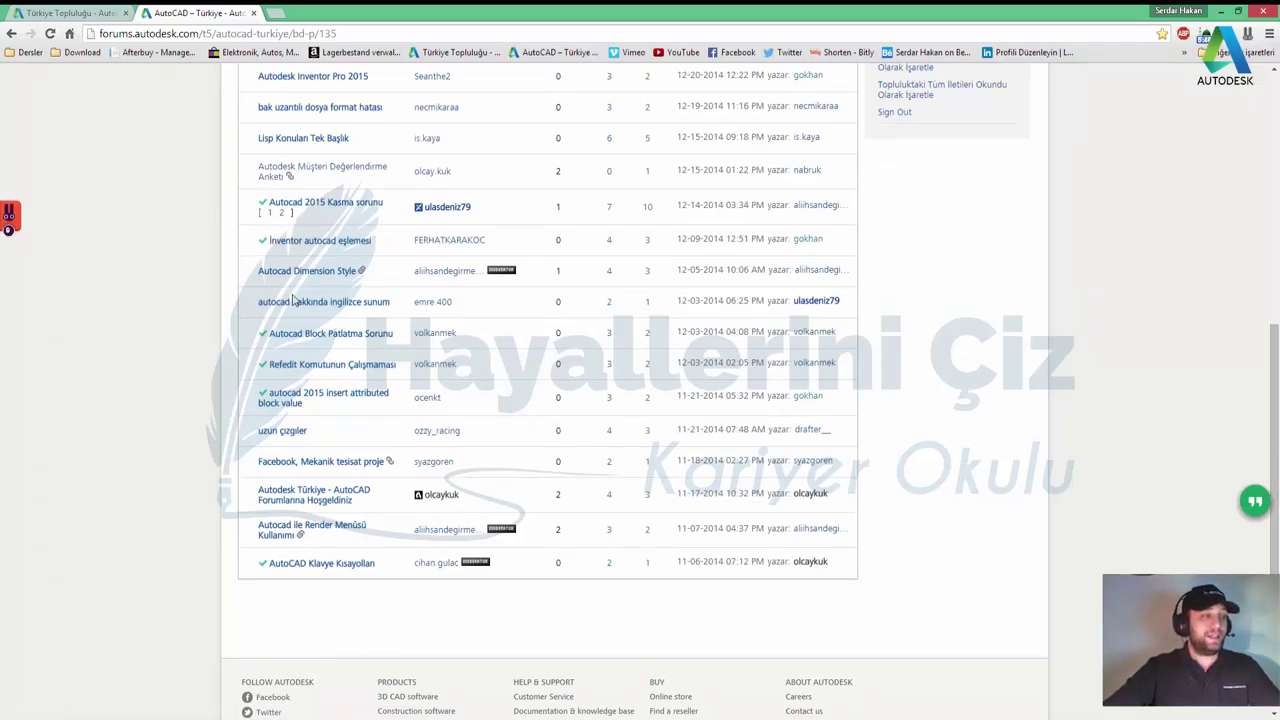
pyautogui.scroll(2, 293, 300)
pyautogui.scroll(1, 293, 300)
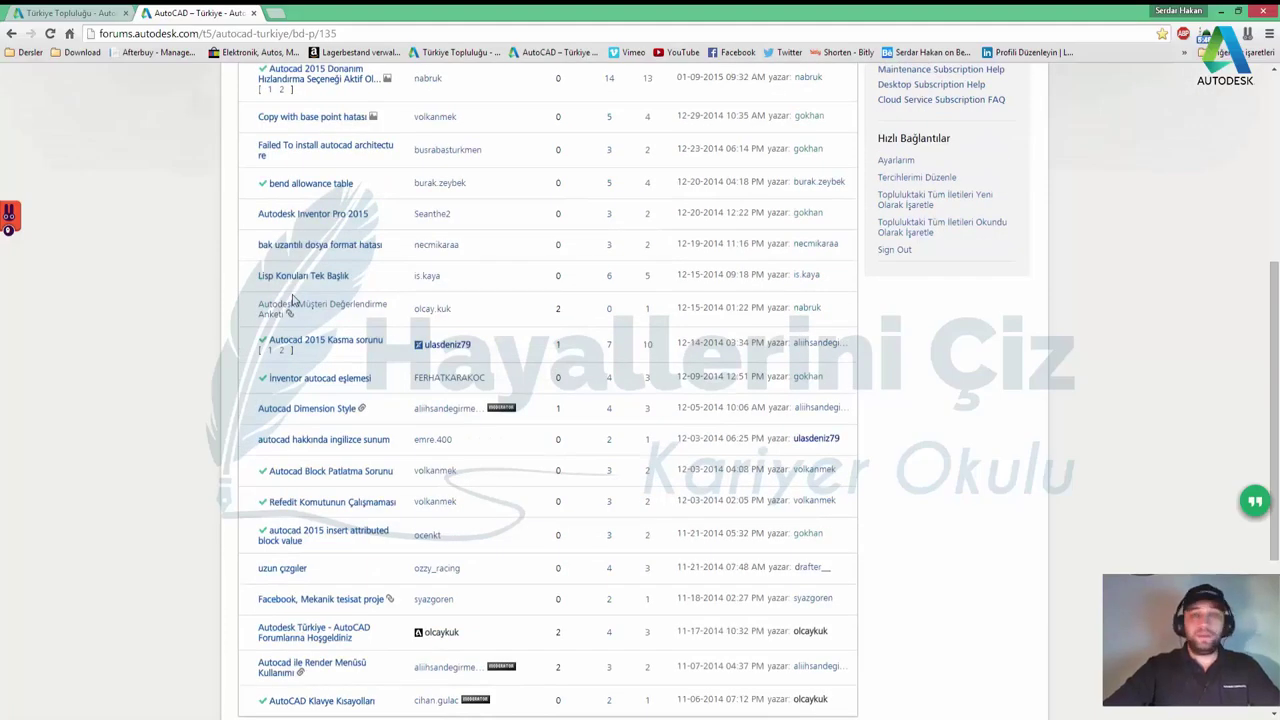